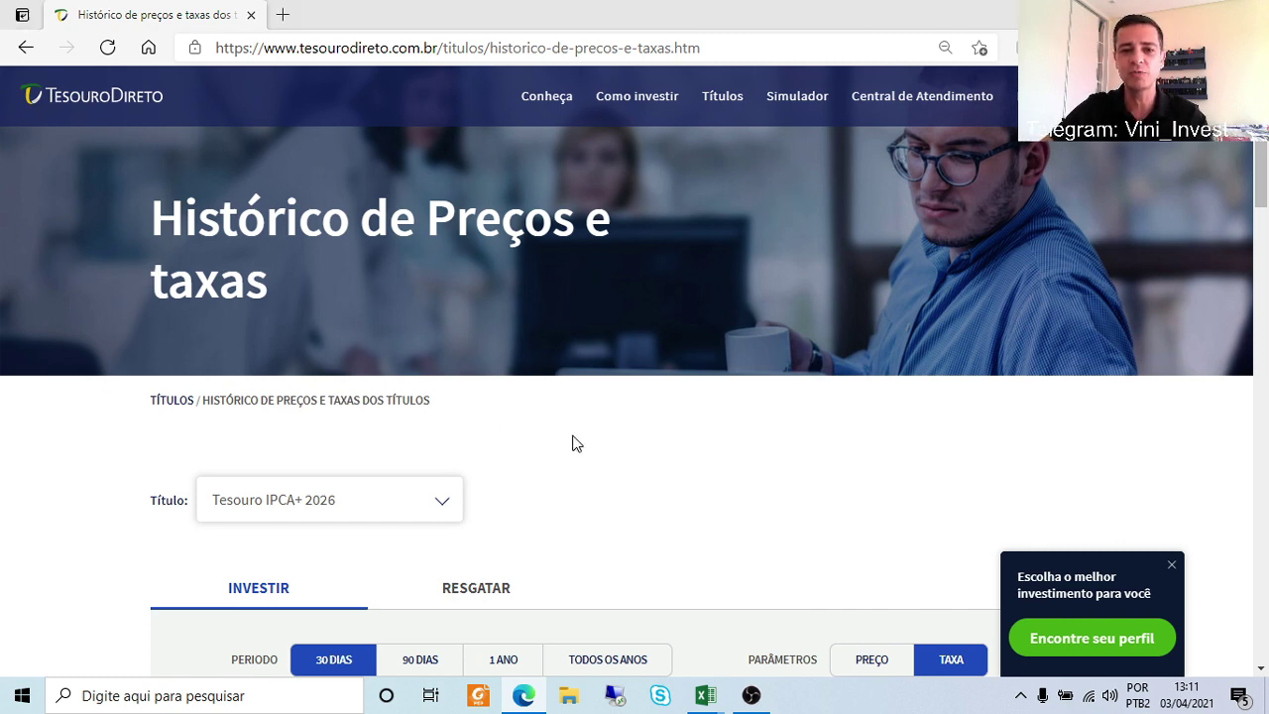
Switch to the rentabilidades workbook in Excel and view the overall Média 95-20 on the Inflação sheet.
key(alt+Tab)
key(alt+Tab)
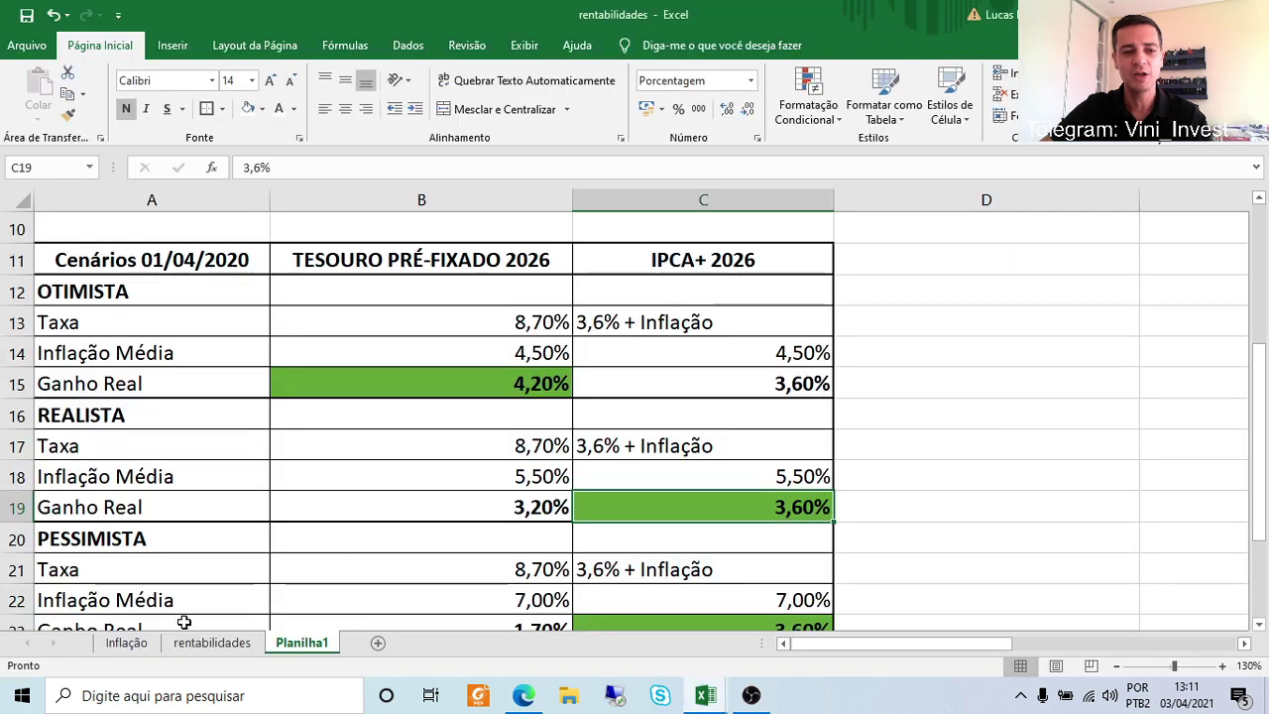
click(119, 642)
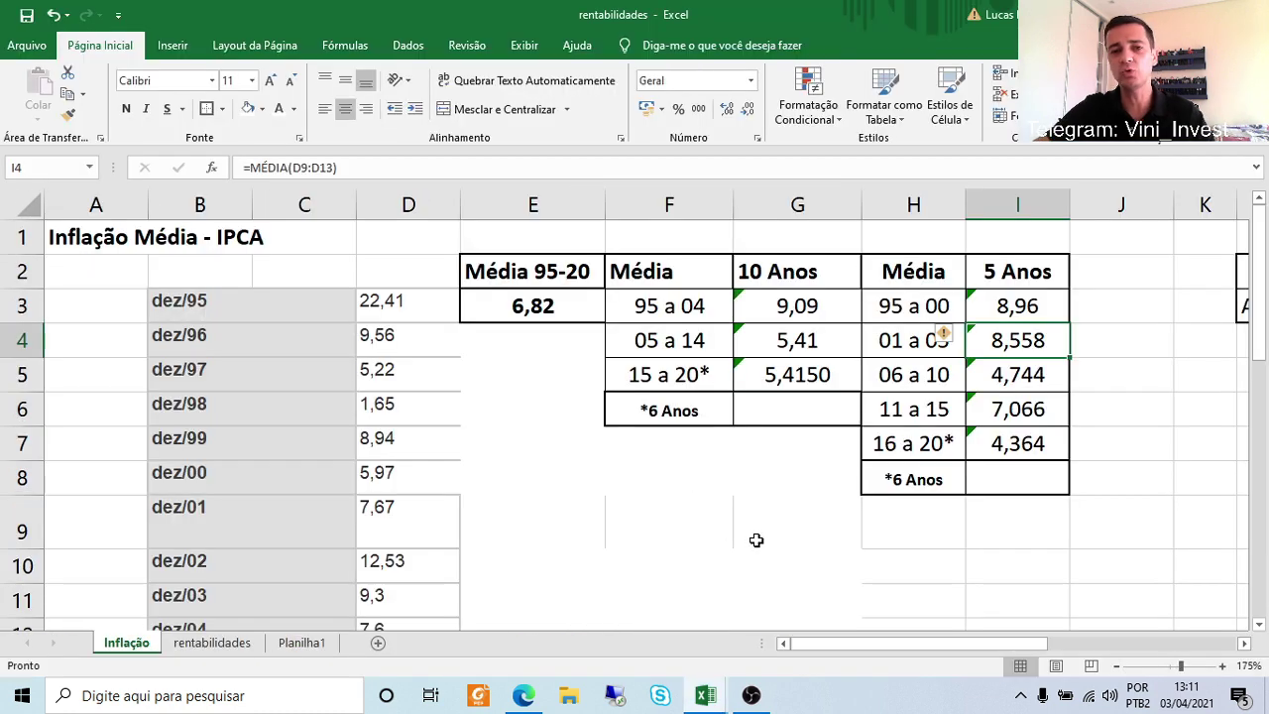
click(786, 543)
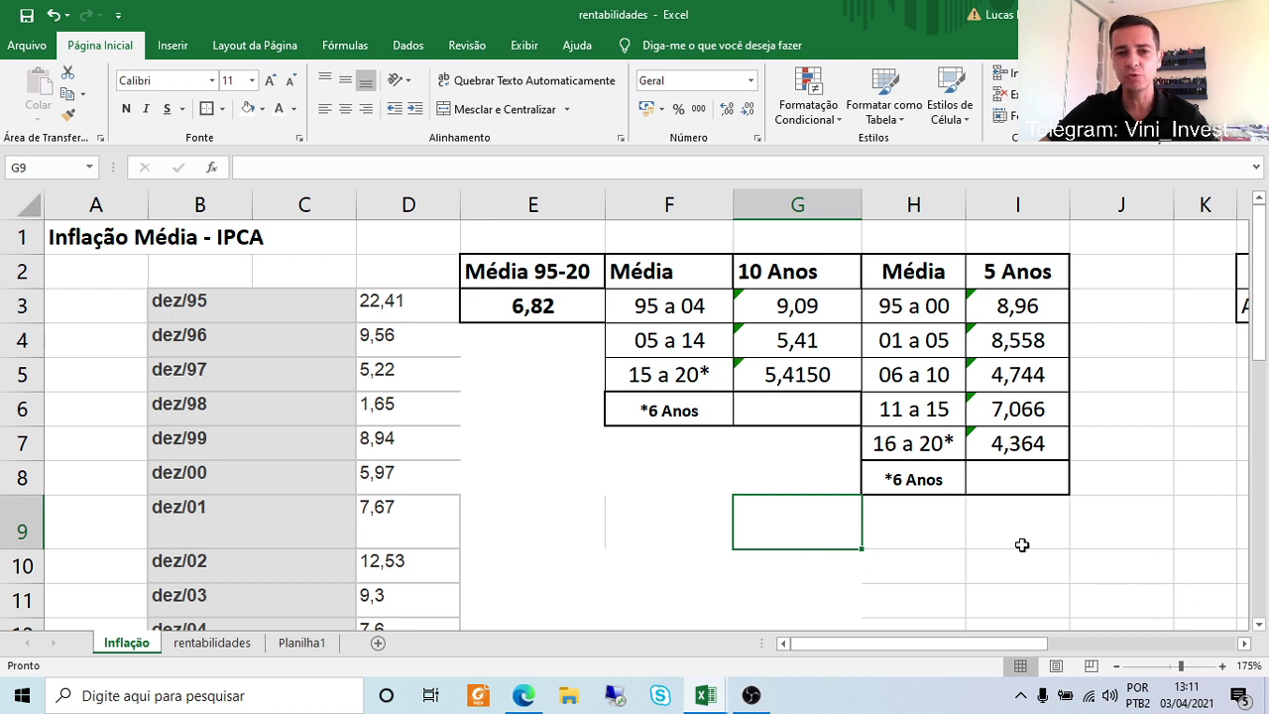
click(562, 275)
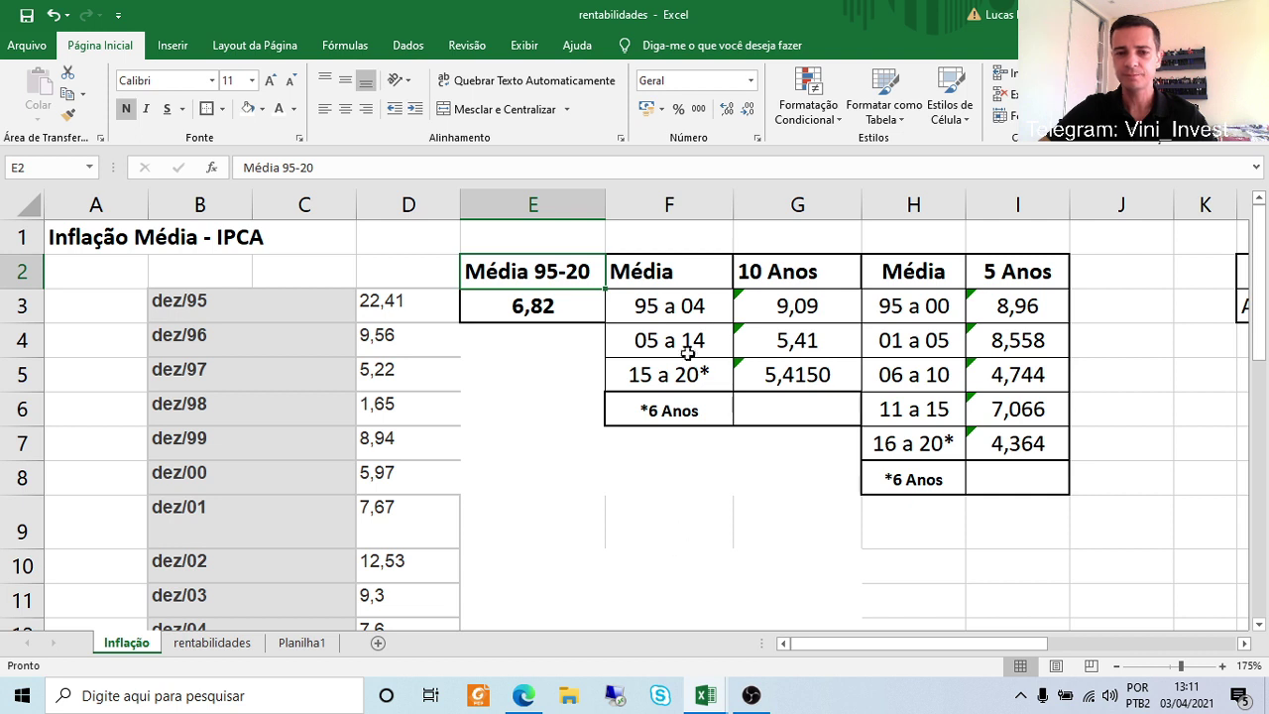
Examine the 10-year IPCA averages for 95 a 04, 05 a 14 and 15 a 20, including the yearly figures through dez/20.
click(672, 309)
click(801, 309)
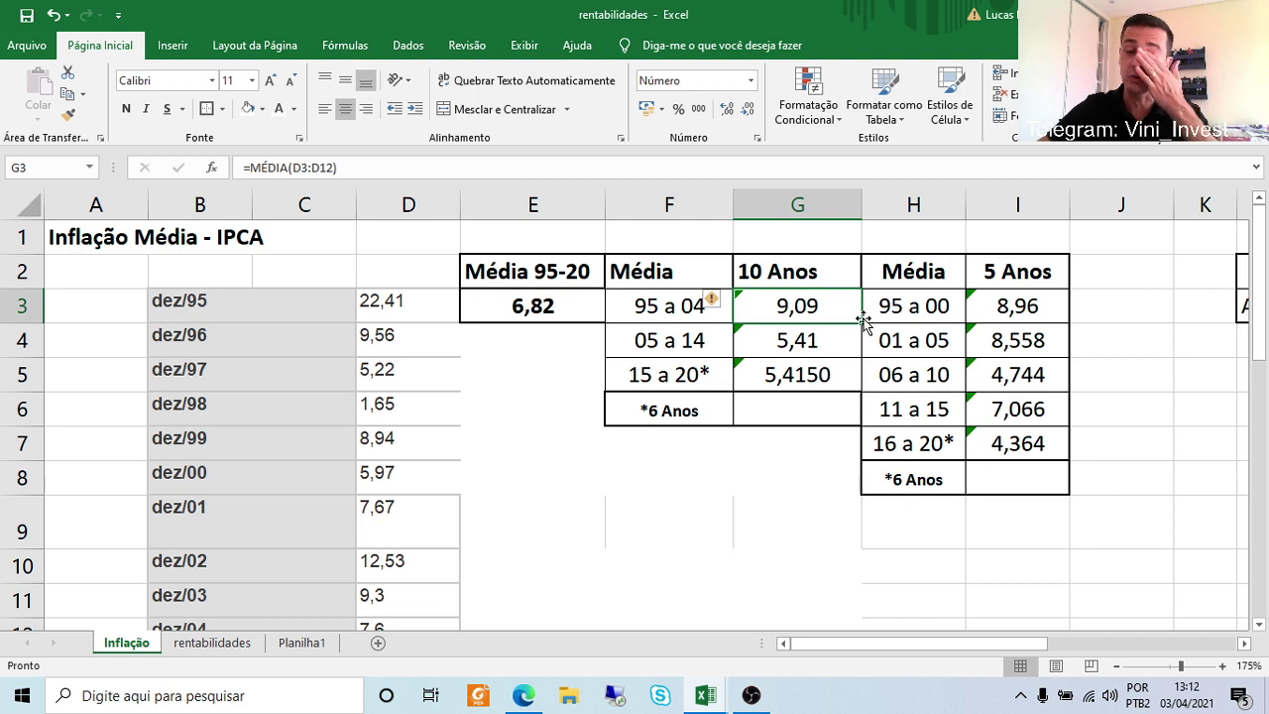
click(836, 343)
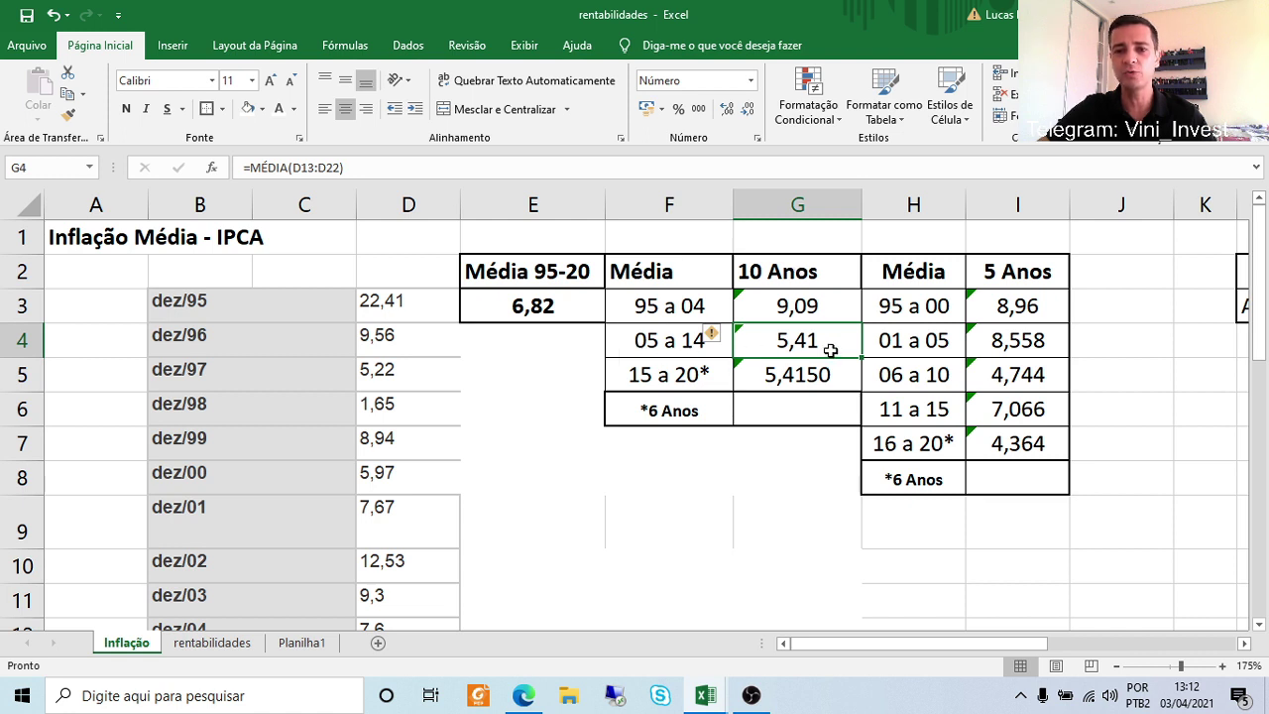
click(682, 381)
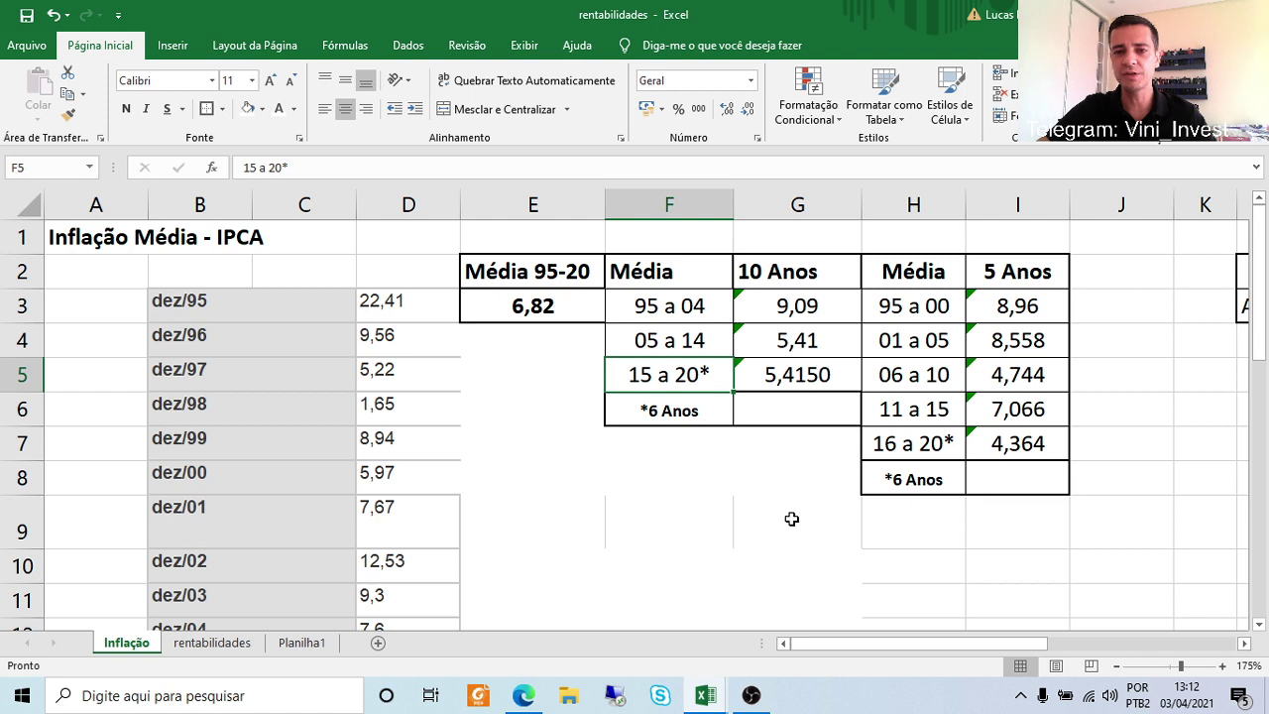
click(811, 375)
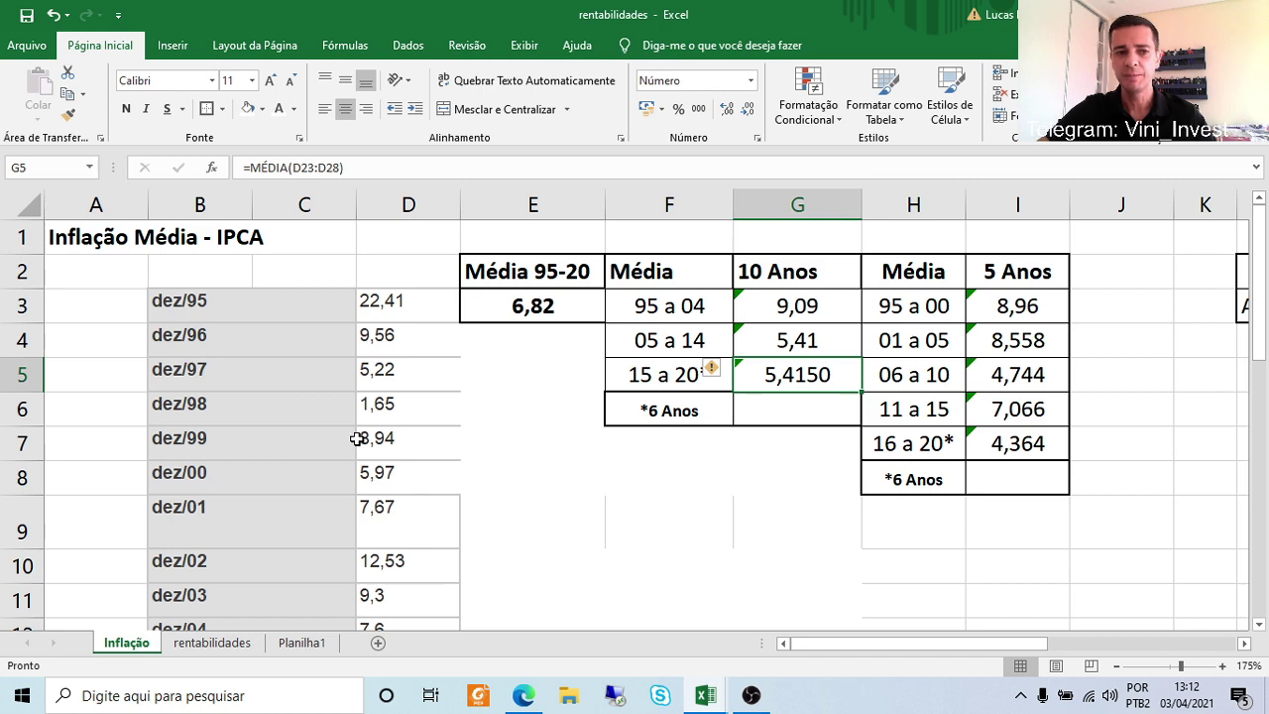
scroll(354, 438, down, 4)
scroll(354, 438, down, 2)
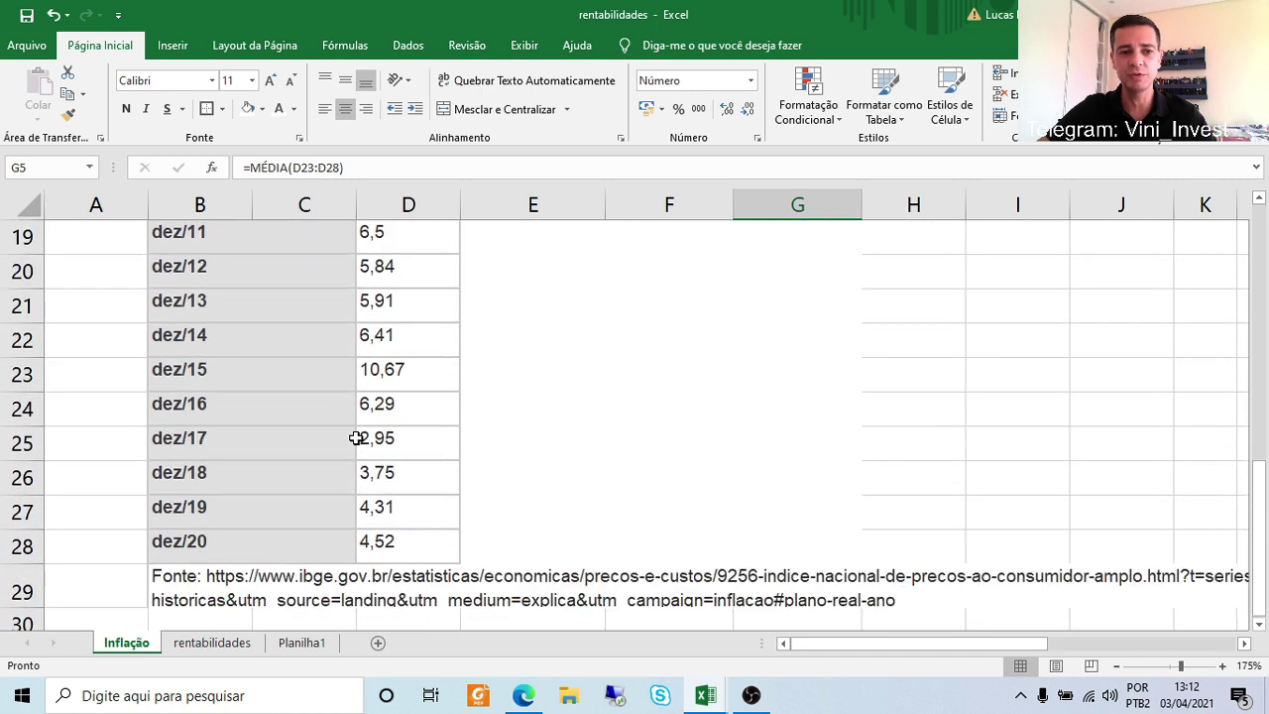
scroll(739, 430, up, 6)
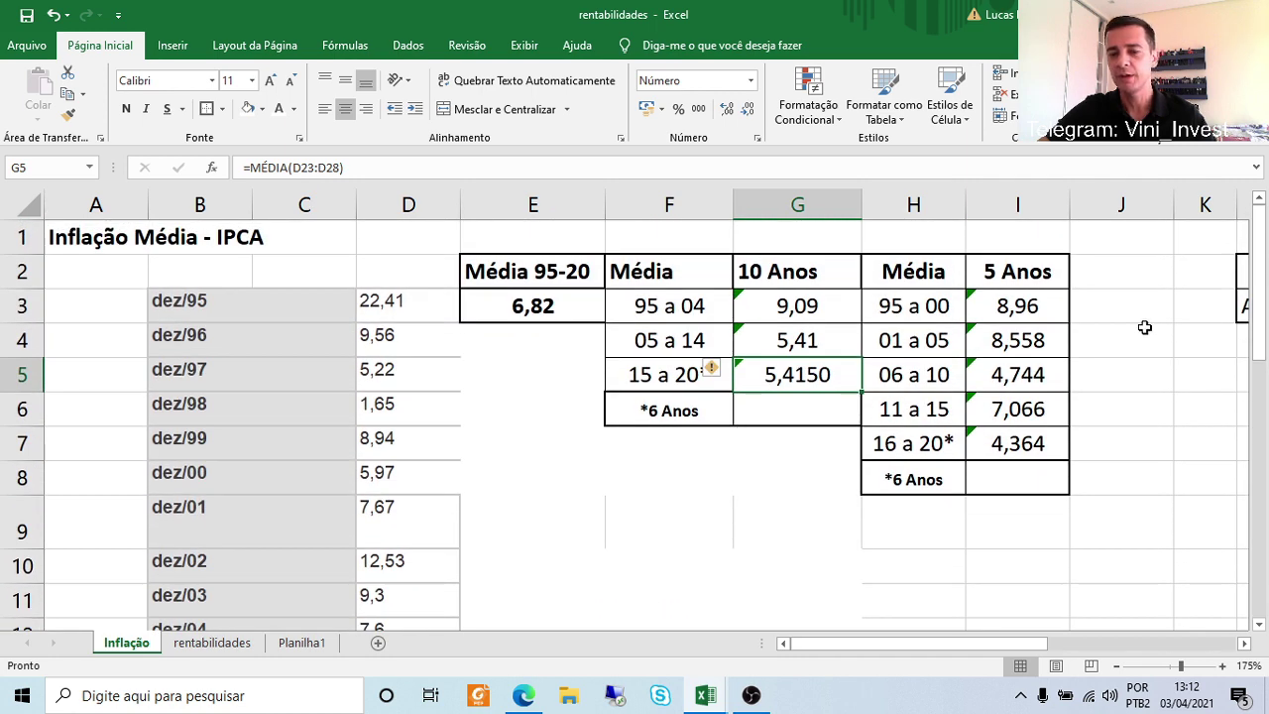
Examine the 5-year IPCA averages for each period from 95 a 00 through 16 a 20, and compare them with the 15 a 20 average.
click(938, 305)
click(783, 271)
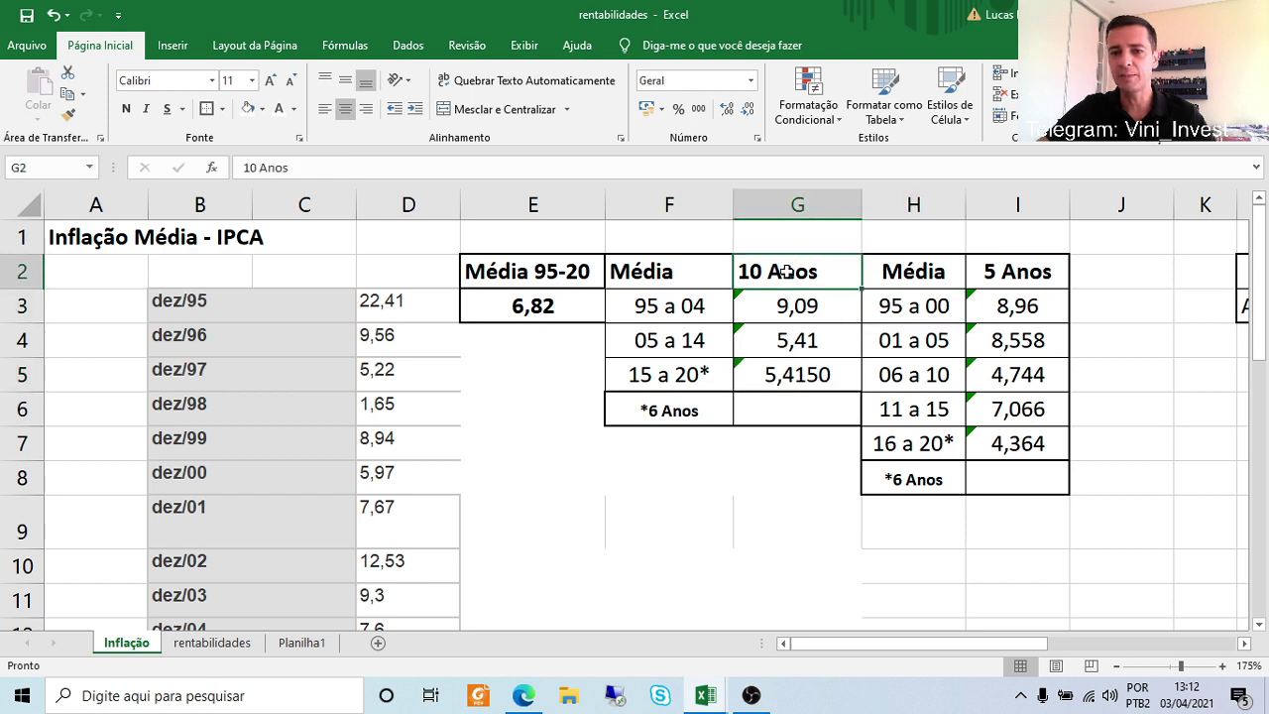
click(1006, 302)
click(1141, 304)
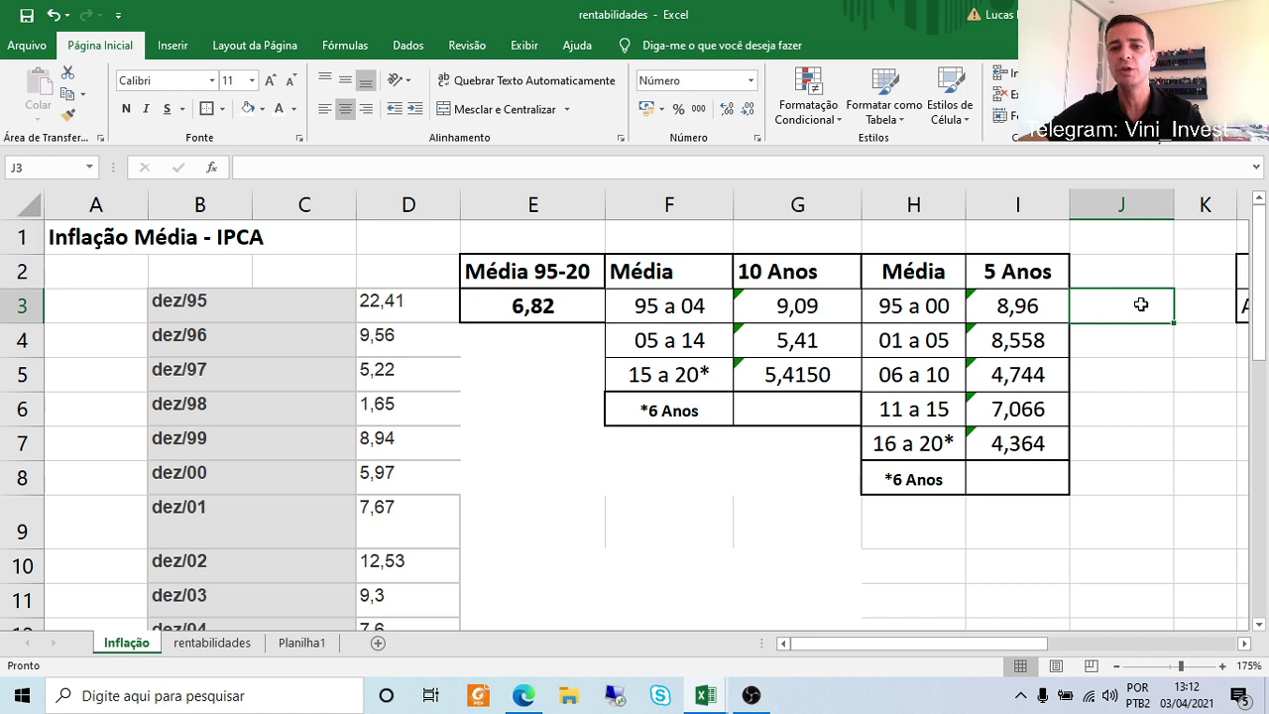
double_click(931, 309)
click(1017, 309)
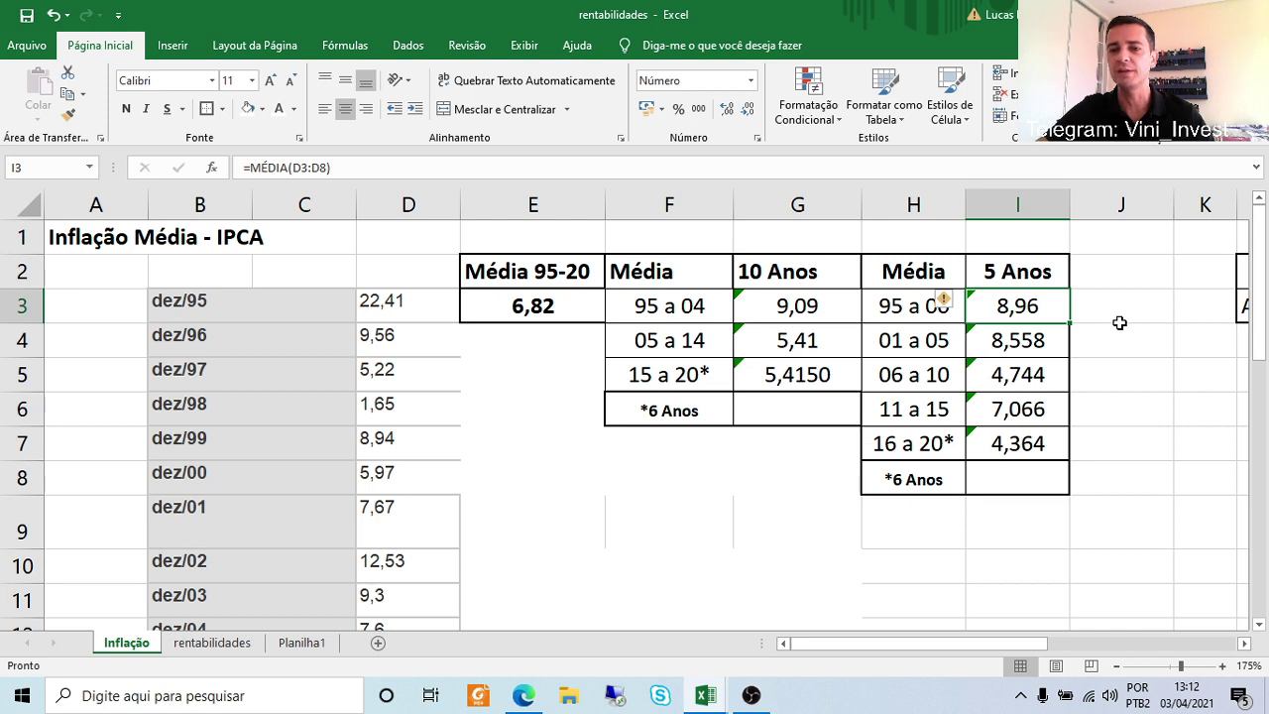
click(921, 341)
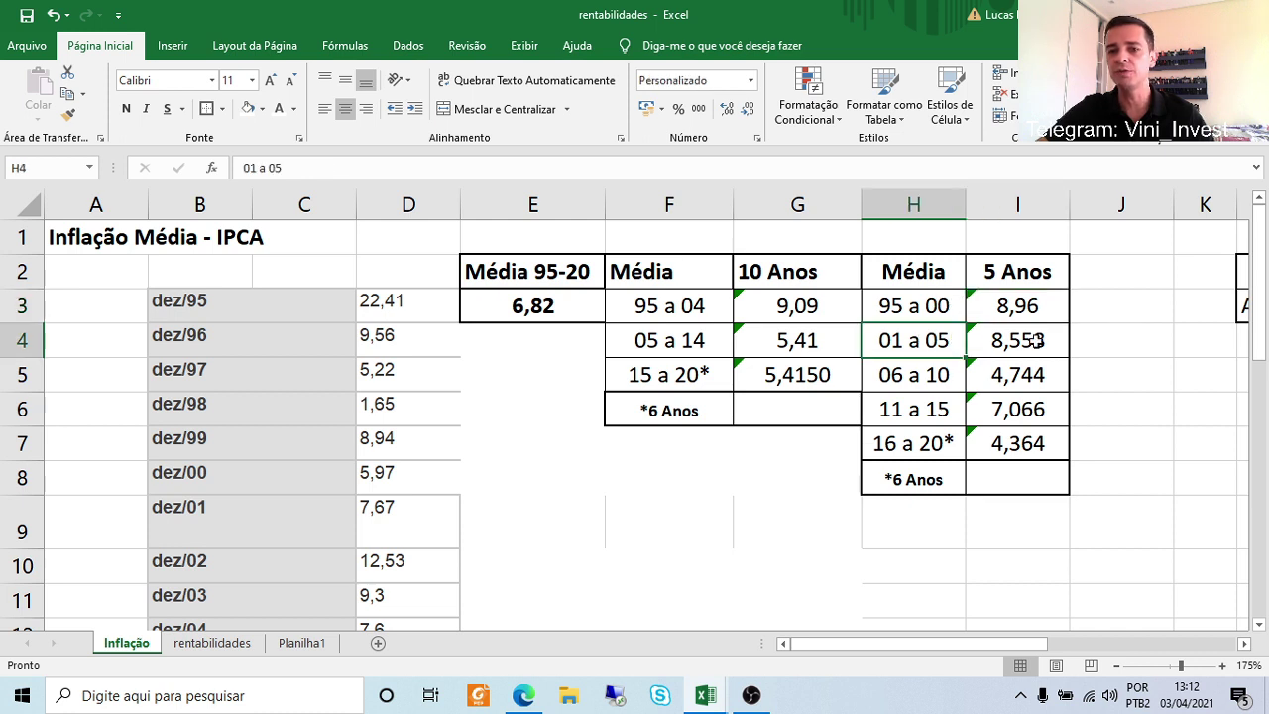
click(1035, 341)
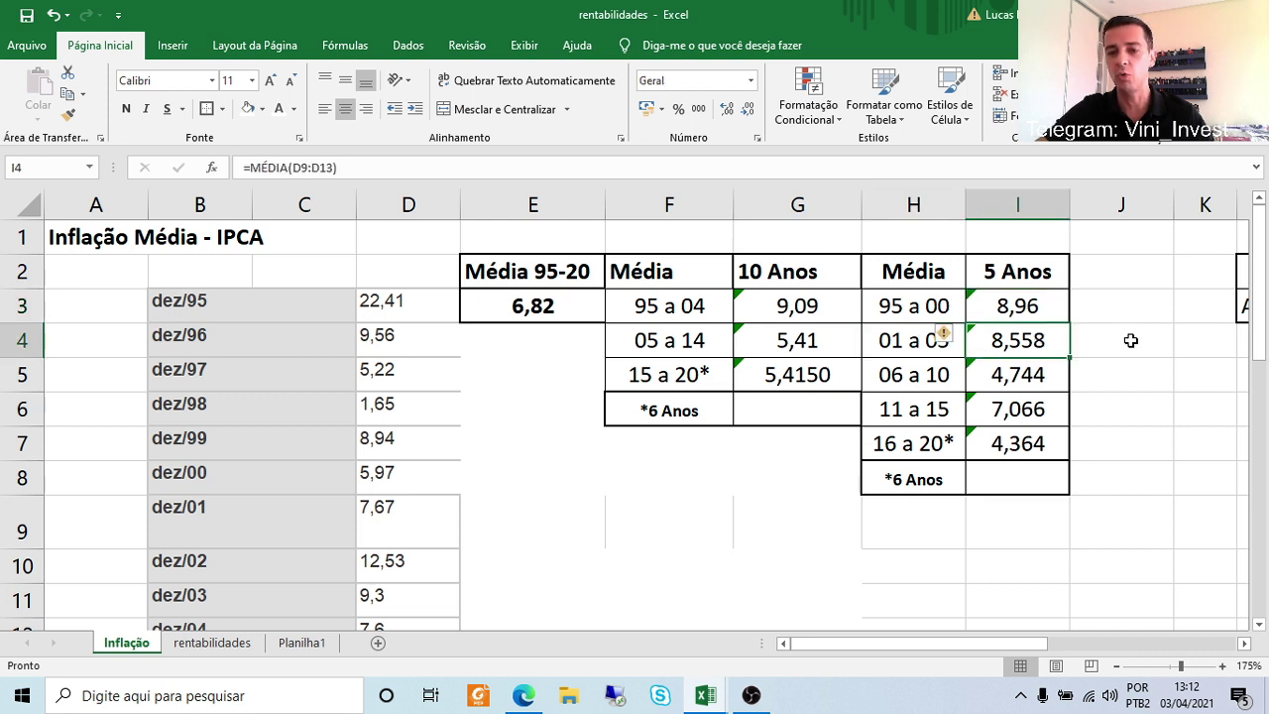
click(917, 374)
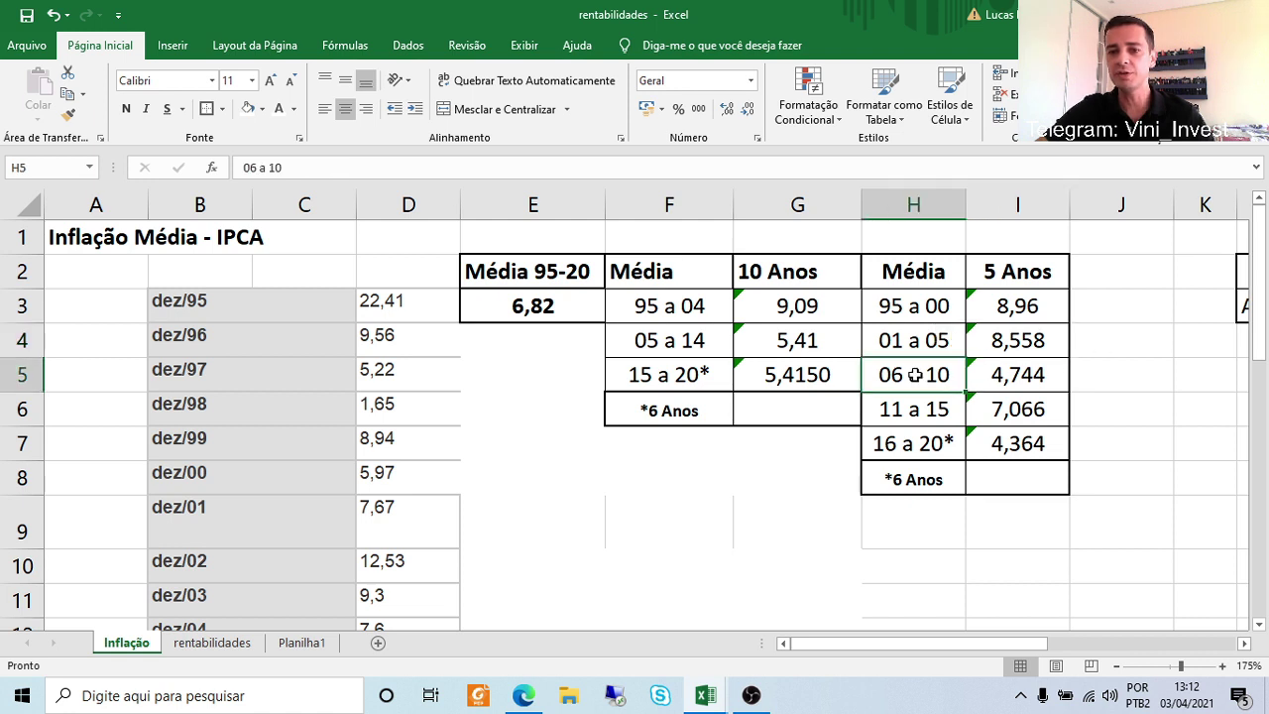
click(1018, 371)
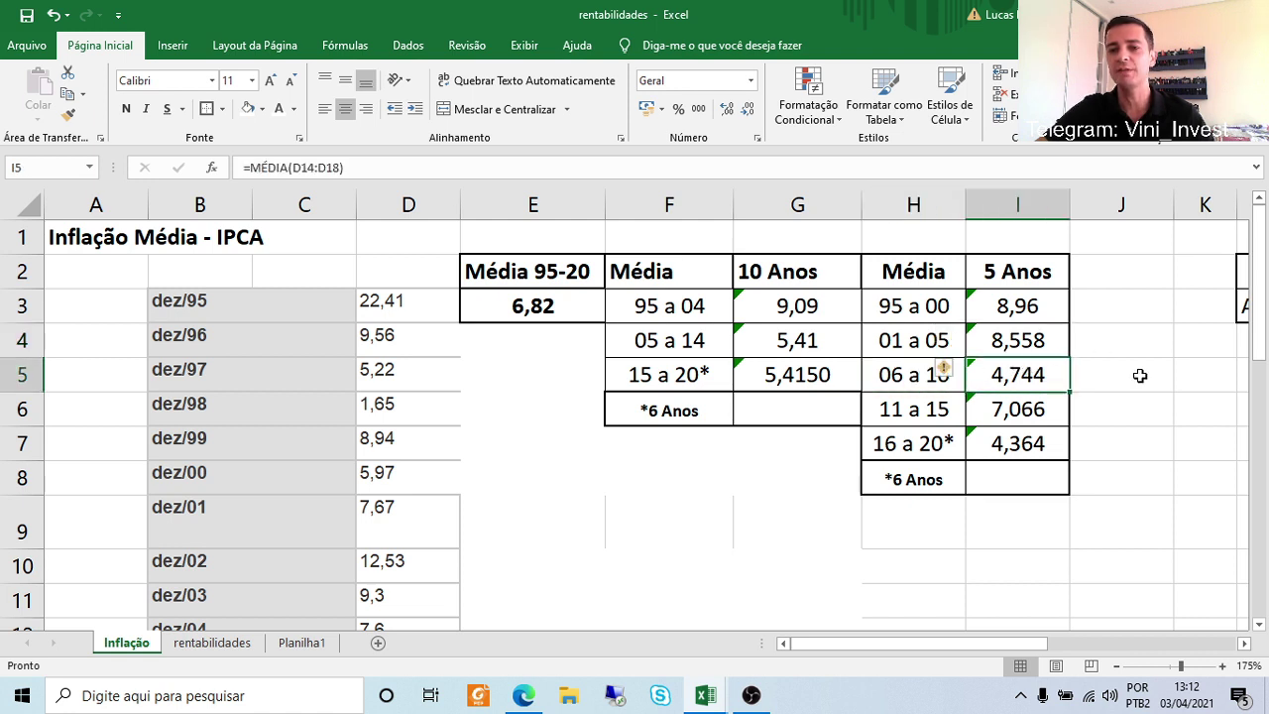
click(926, 413)
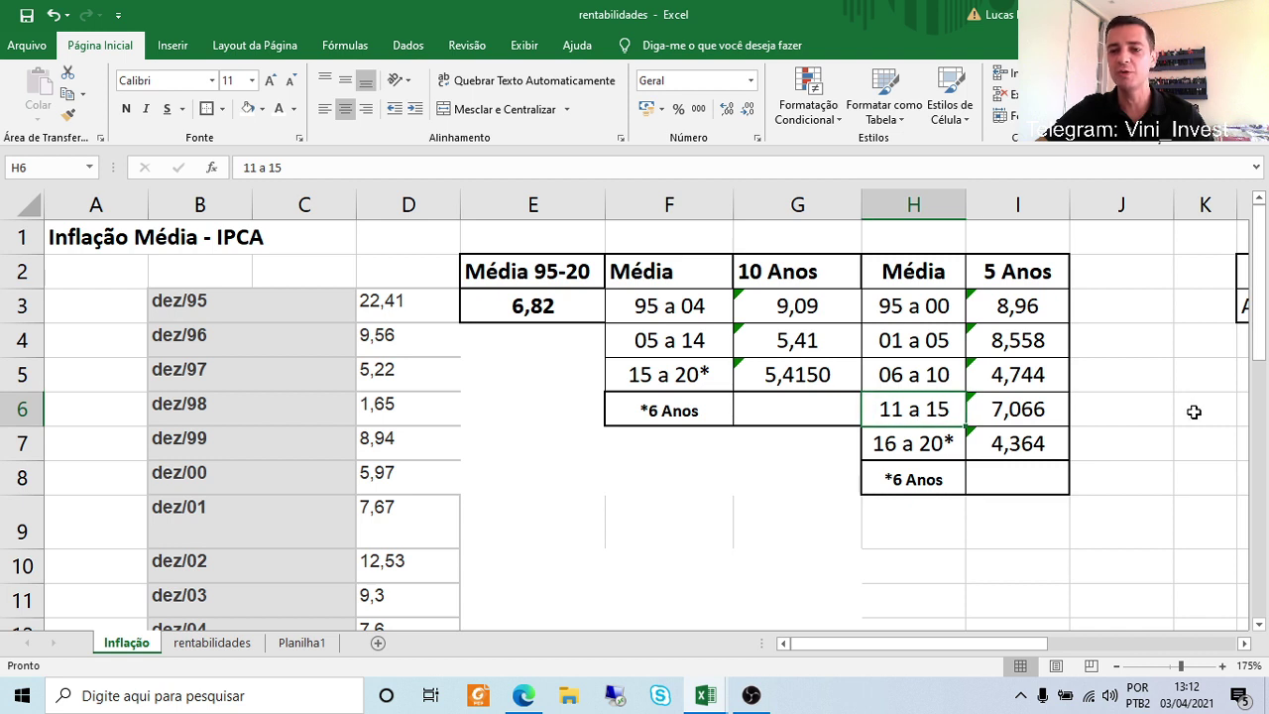
click(1039, 415)
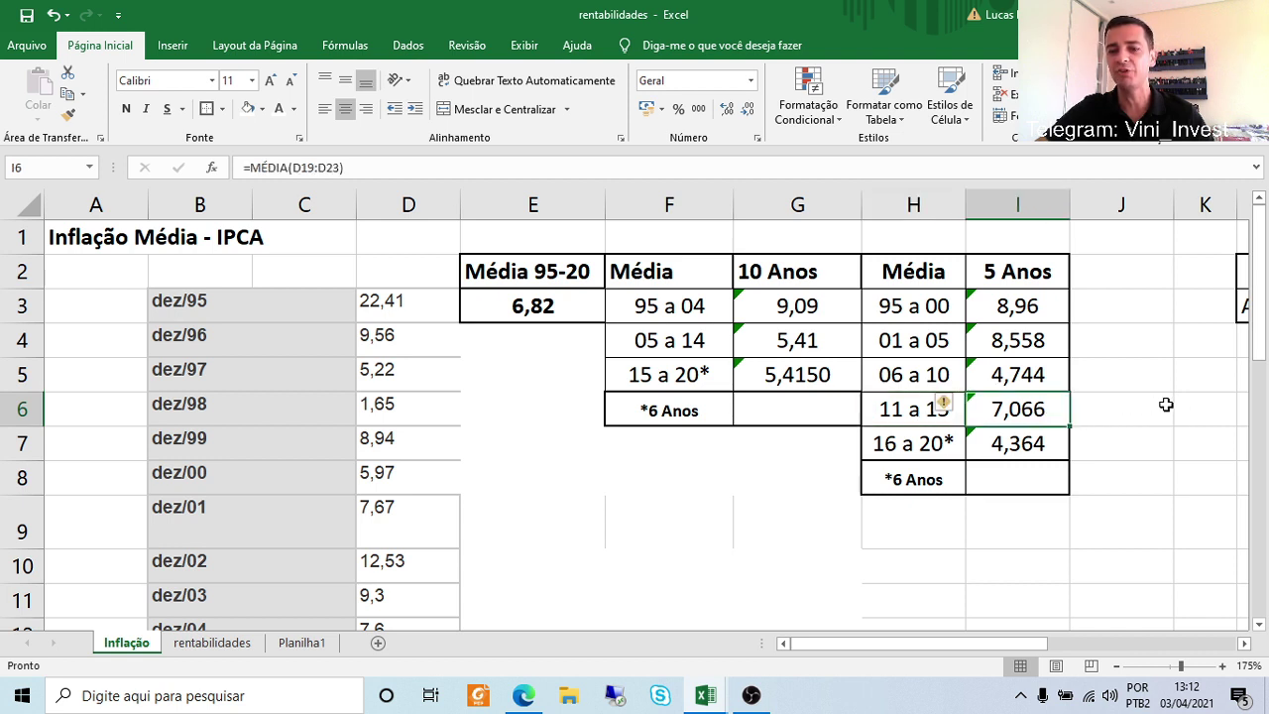
click(936, 446)
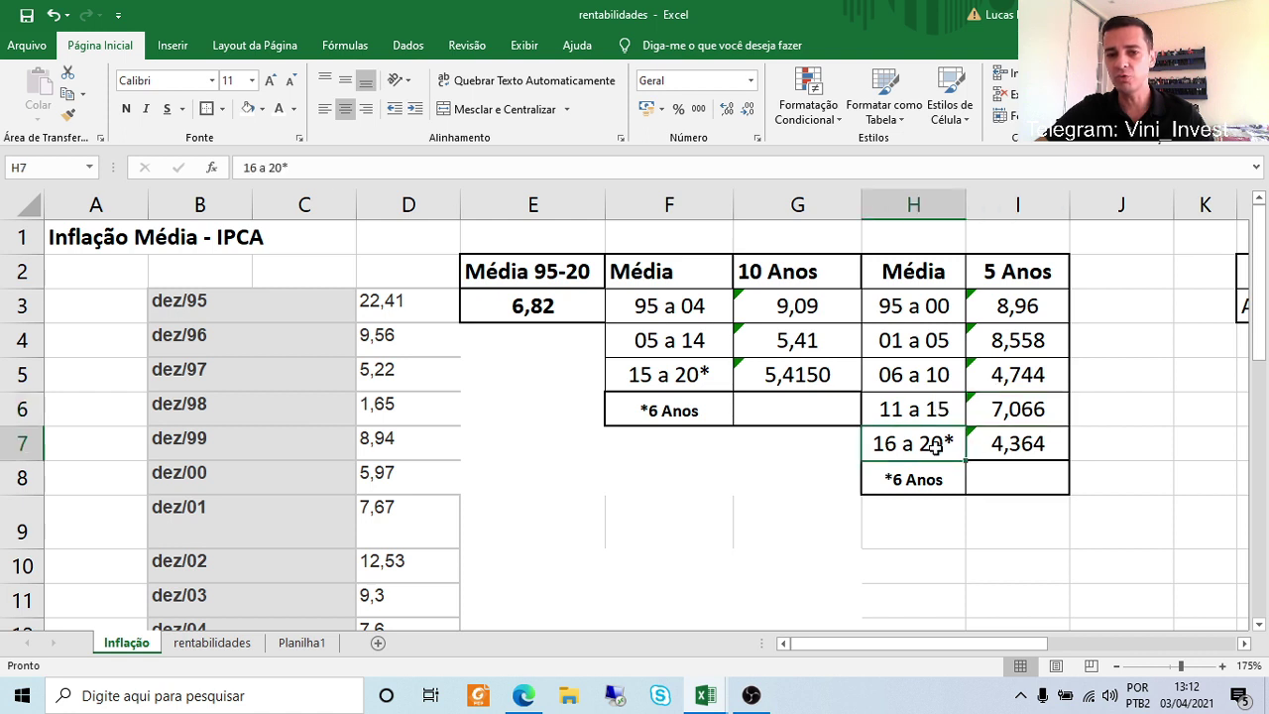
click(1001, 447)
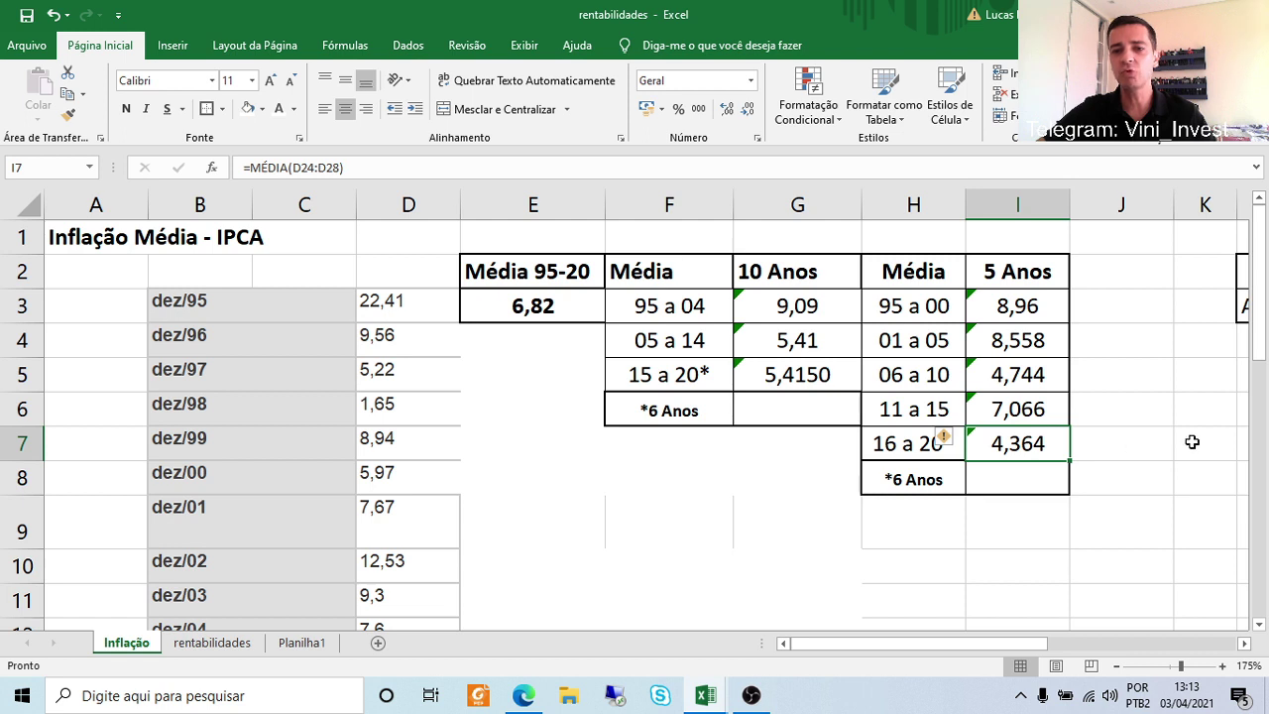
click(808, 385)
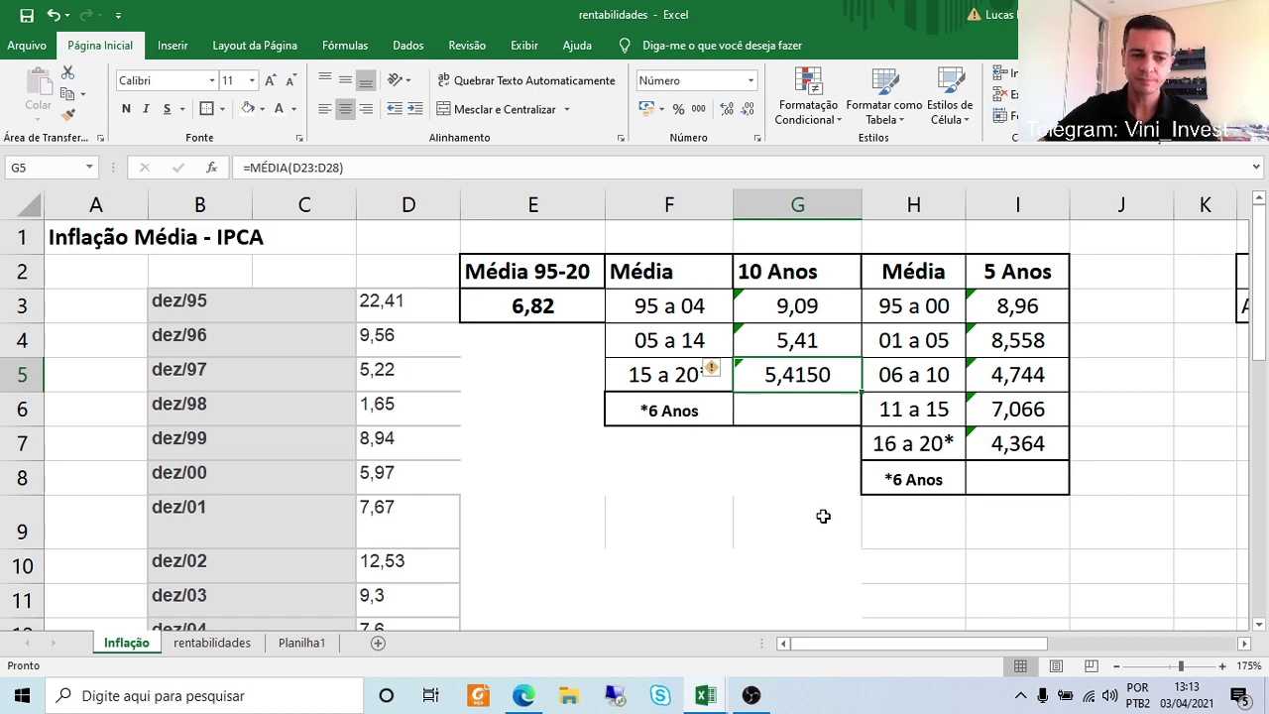
On the rentabilidades sheet, examine the last-30-days and previous-month returns of the Tesouro IPCA+ bonds maturing in 2024, 2026 and 2045.
click(213, 643)
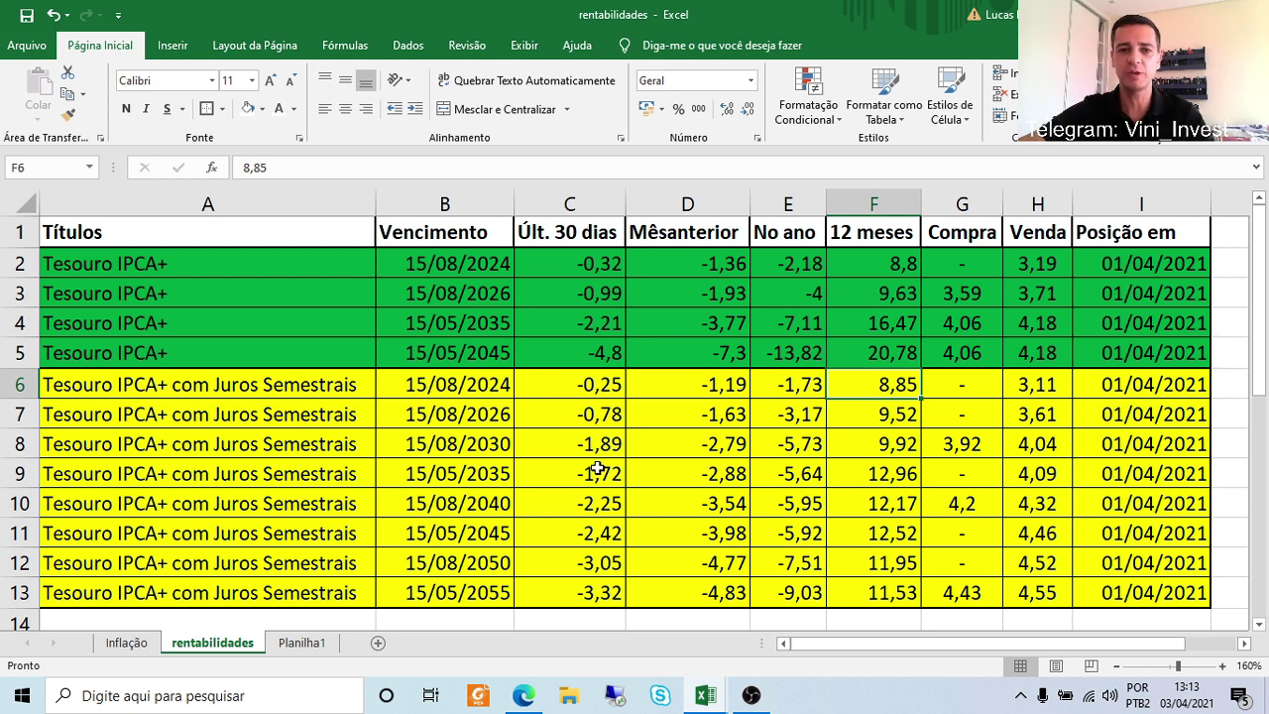
click(602, 262)
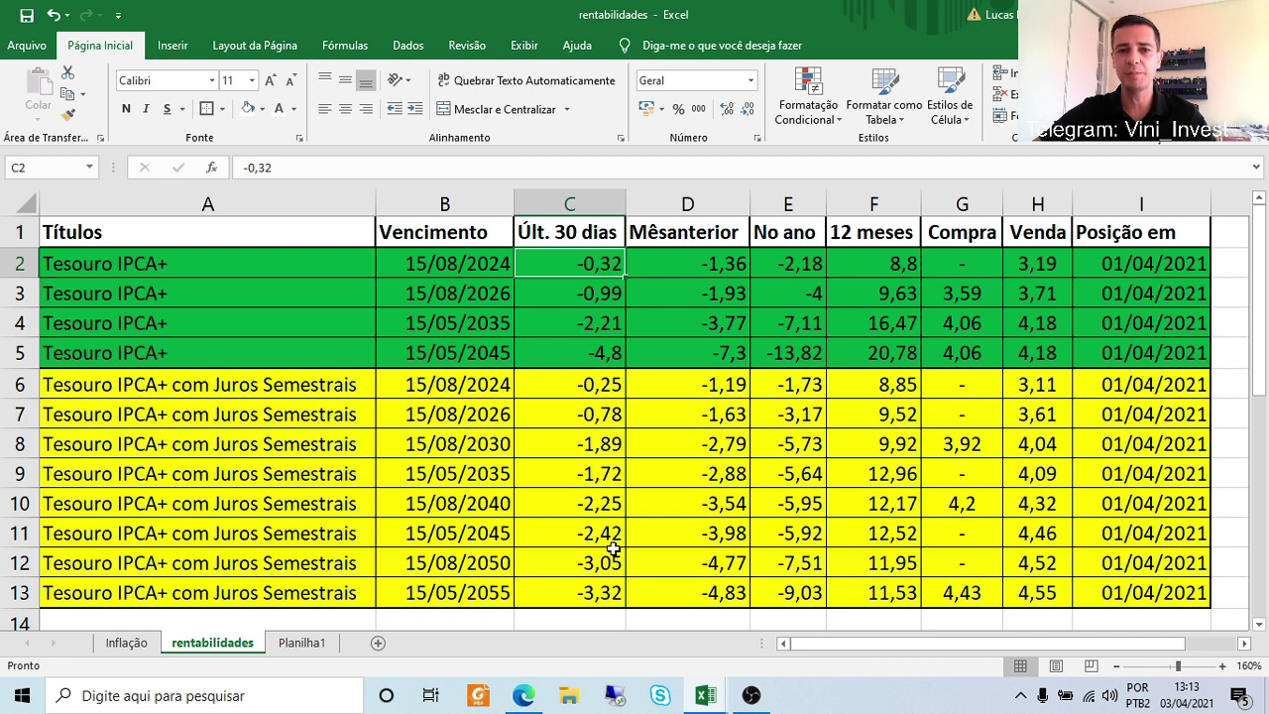
click(723, 264)
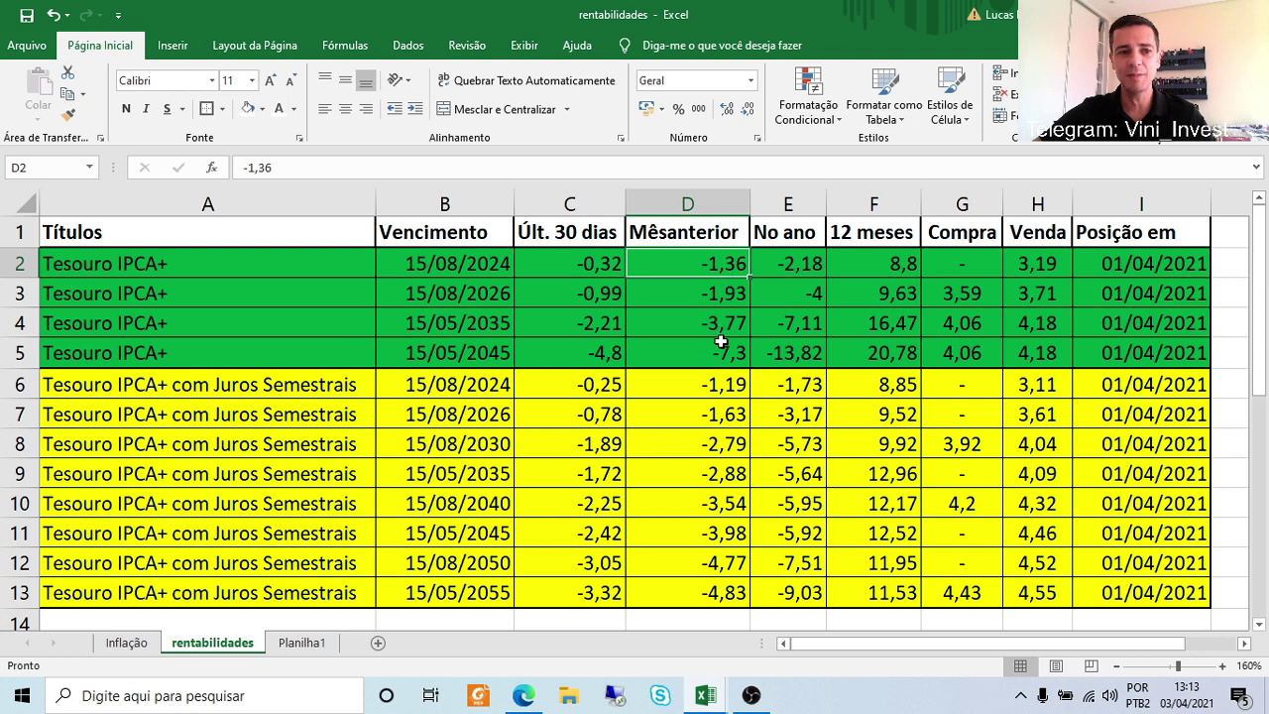
click(154, 351)
click(459, 358)
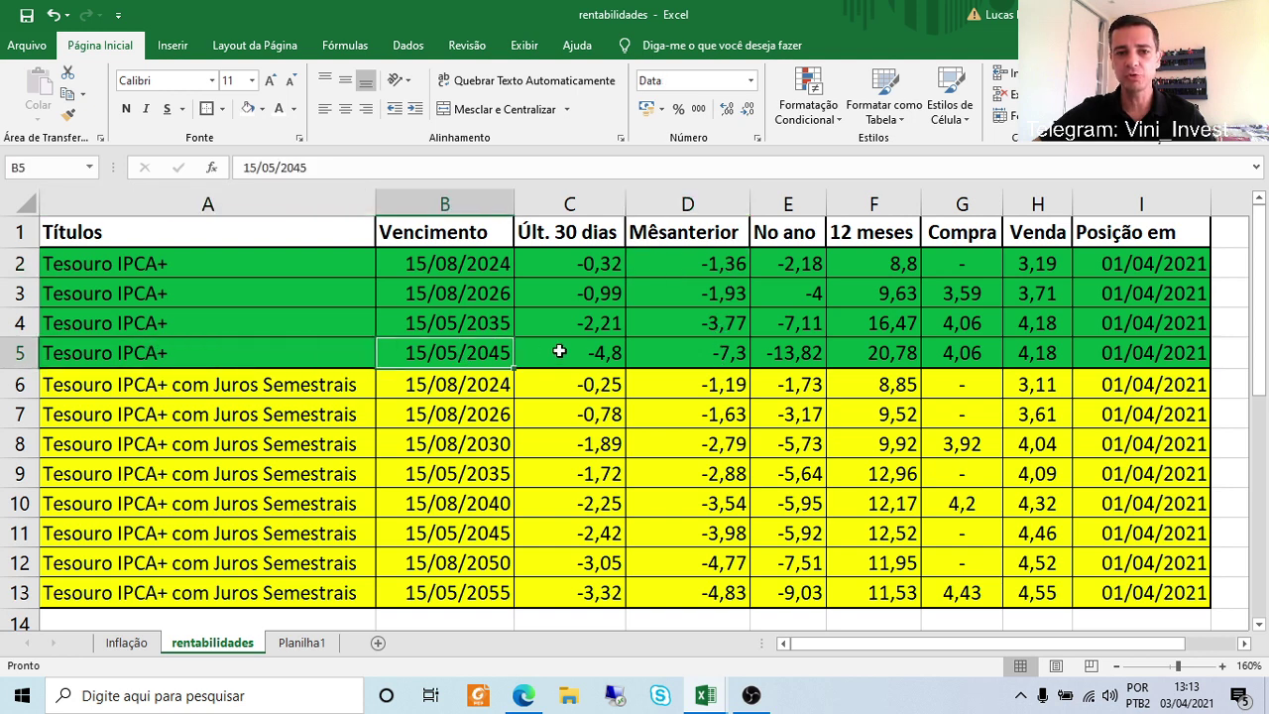
click(721, 361)
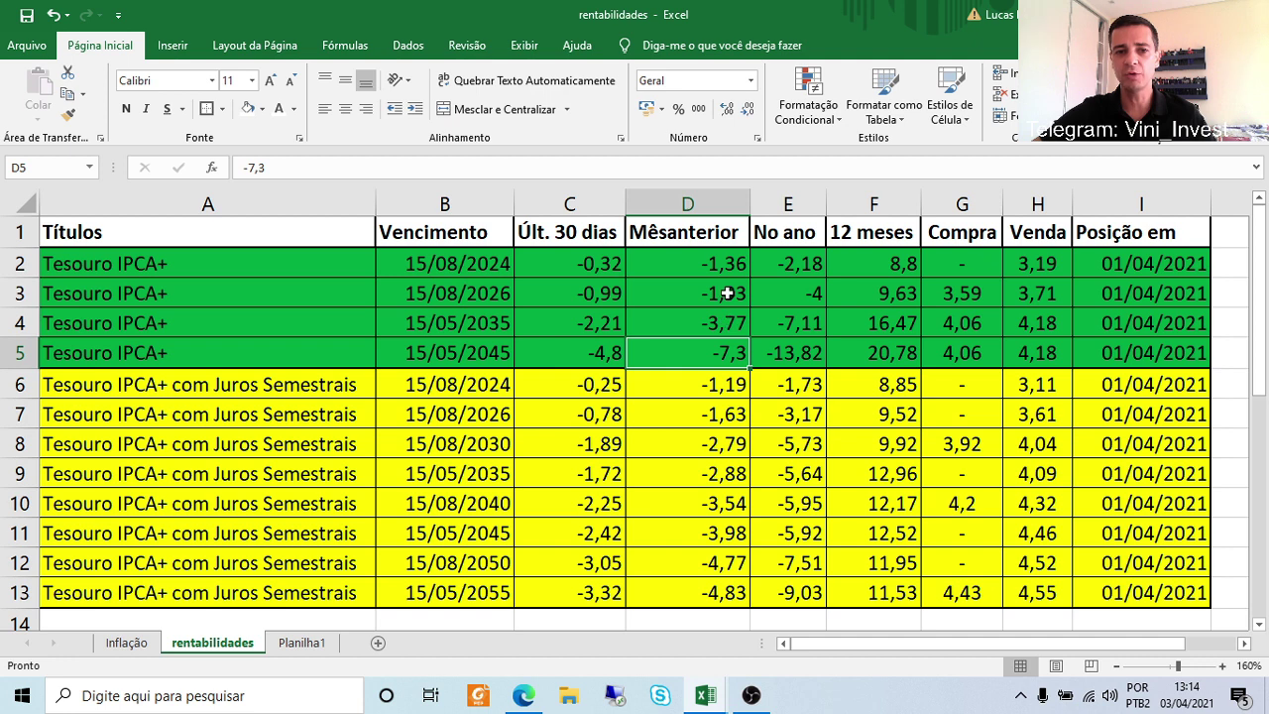
click(678, 294)
click(482, 292)
click(719, 293)
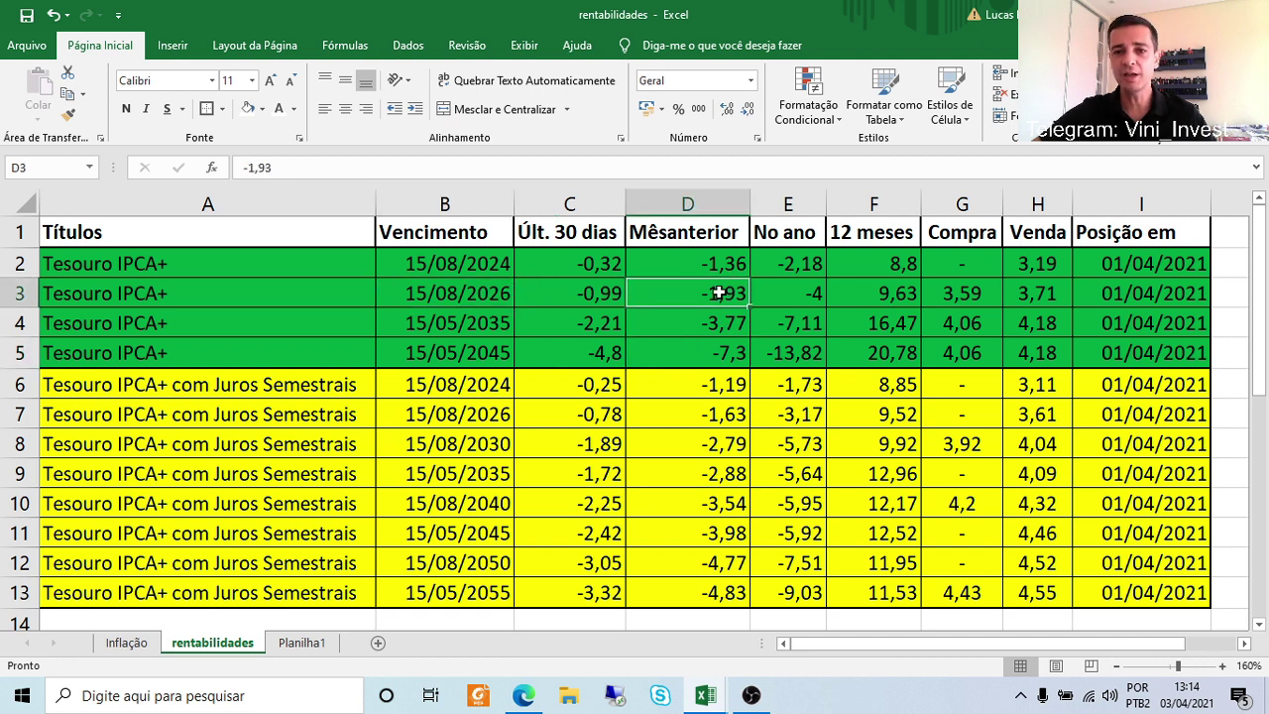
Compare the 12-month returns of Tesouro IPCA+ 2026 and 2045 with the Juros Semestrais 2055 and 2024 bonds, including the latter's year-to-date return.
click(883, 229)
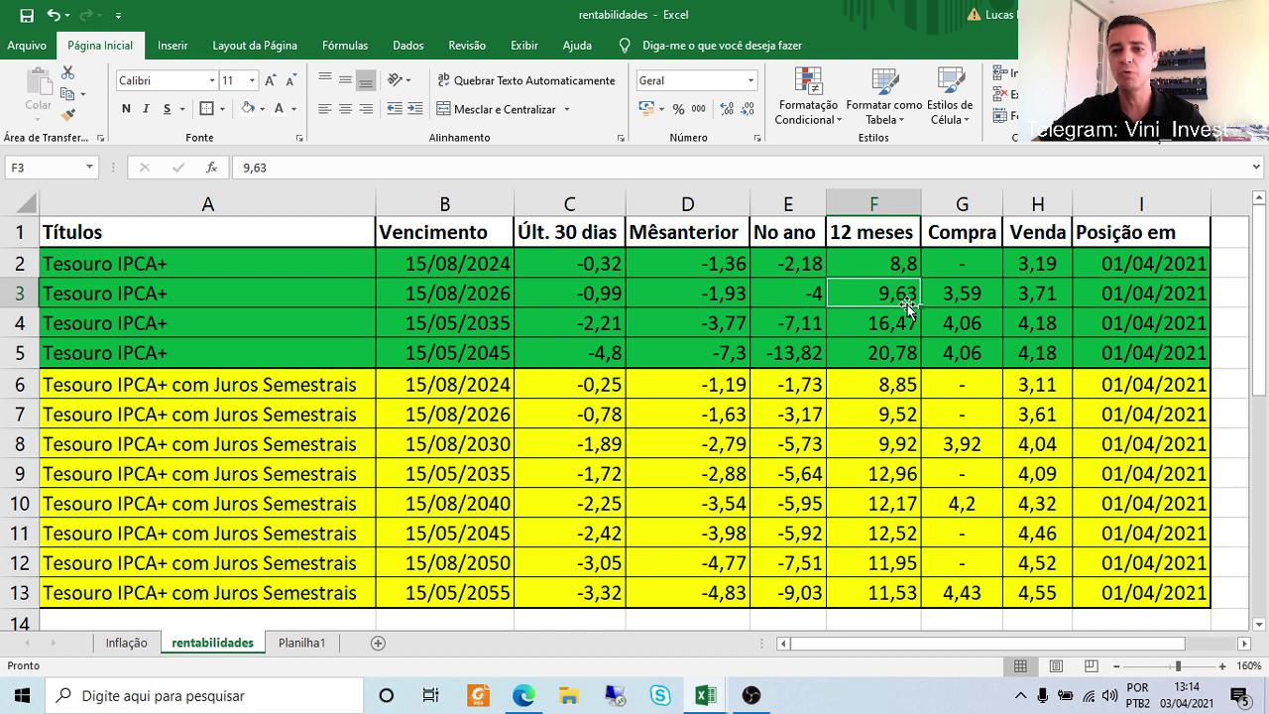
click(495, 354)
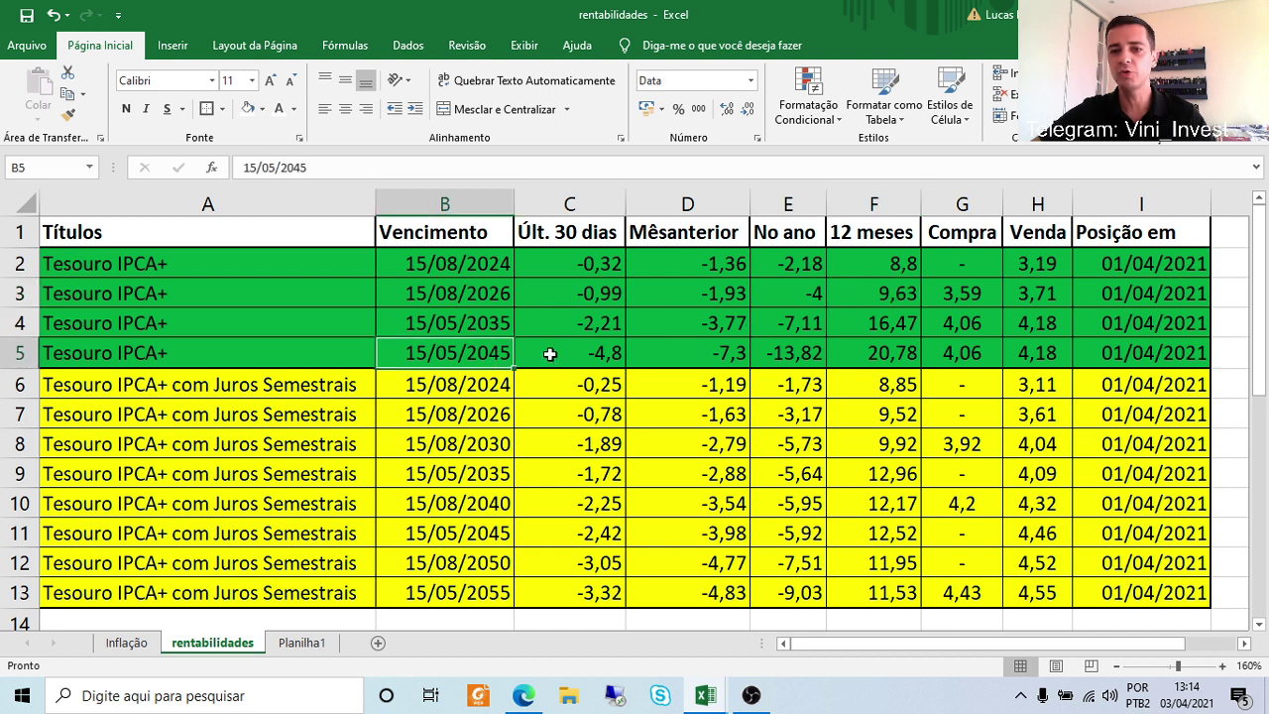
click(908, 355)
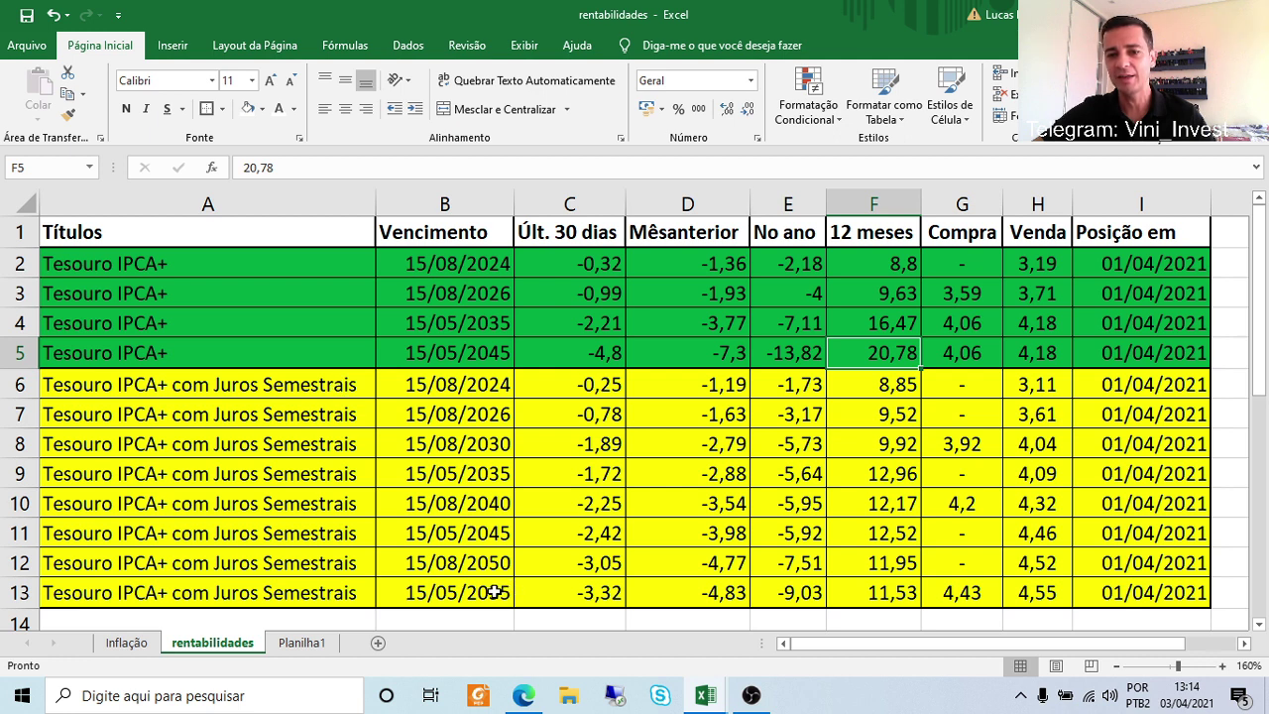
click(461, 595)
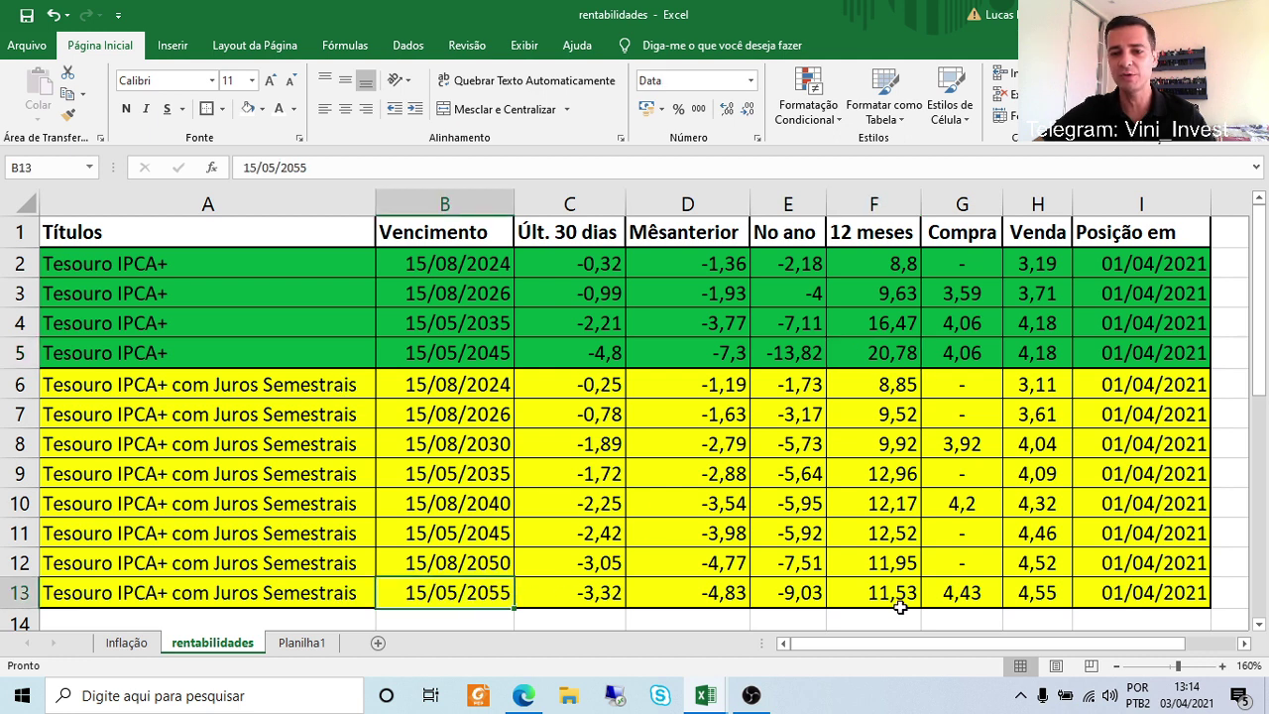
click(902, 593)
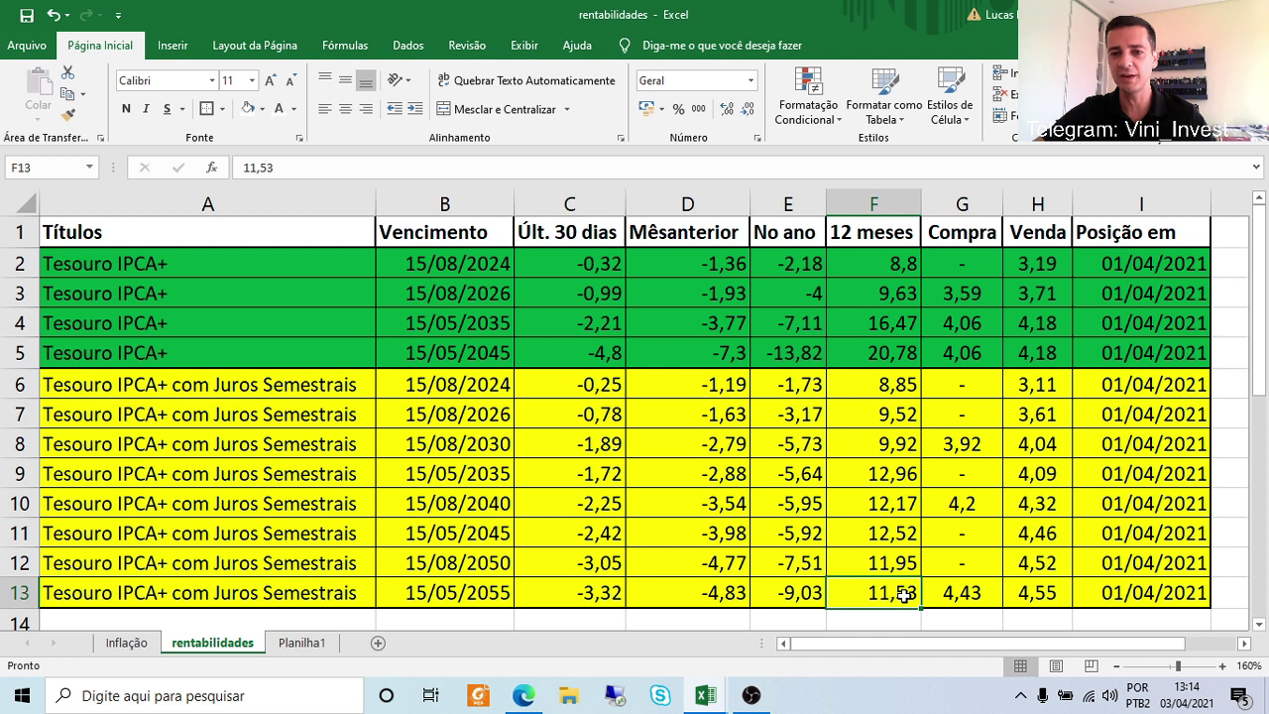
click(884, 392)
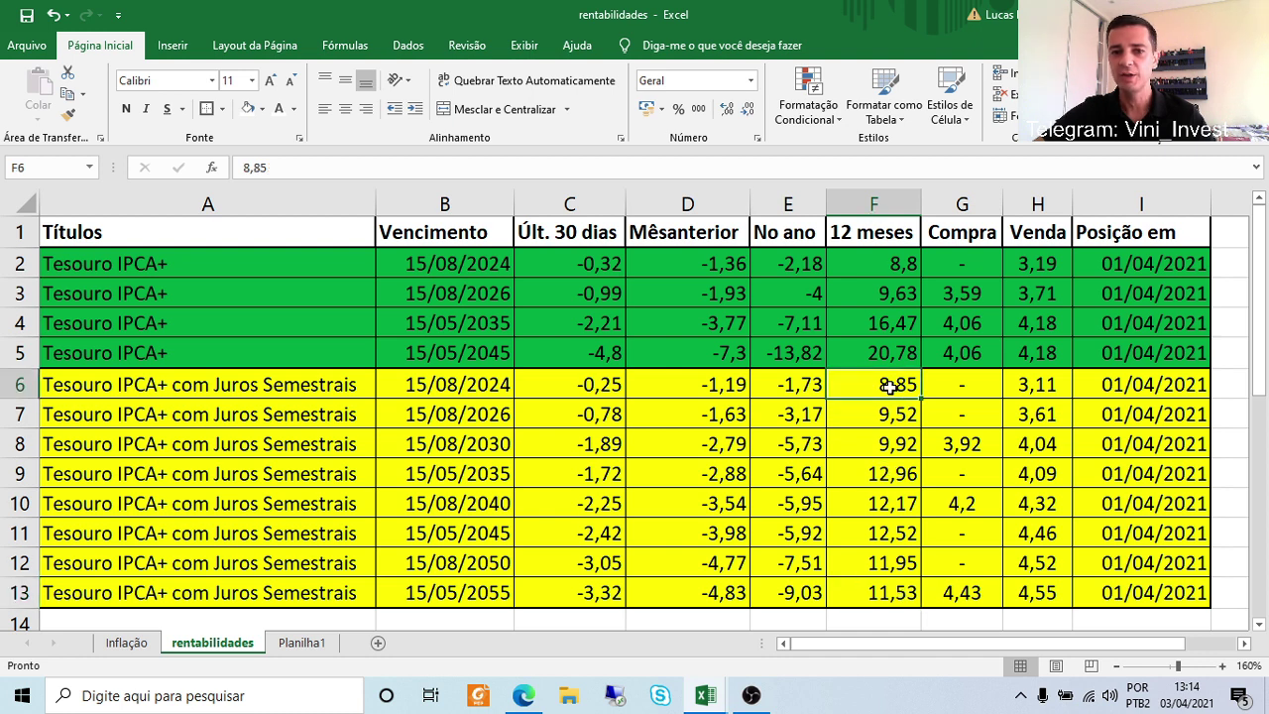
click(794, 385)
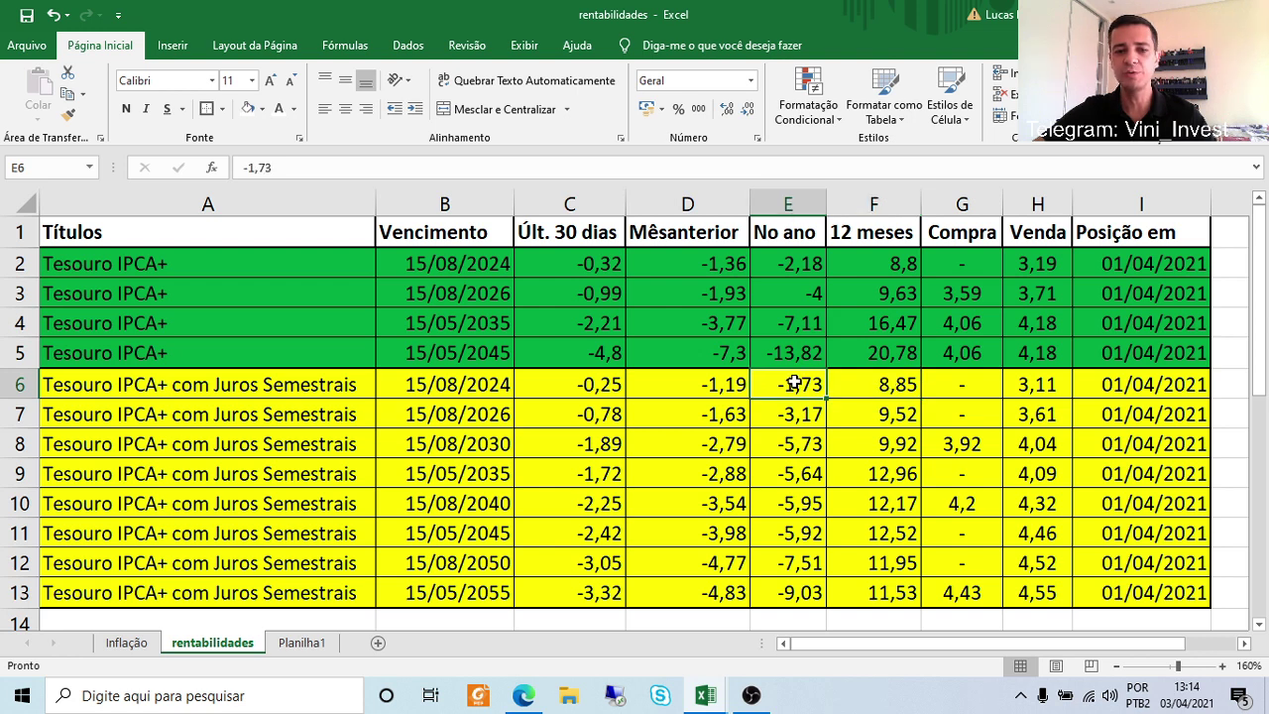
Compare the year-to-date returns of the Tesouro IPCA+ com Juros Semestrais bonds maturing in 2055 and 2024.
click(801, 593)
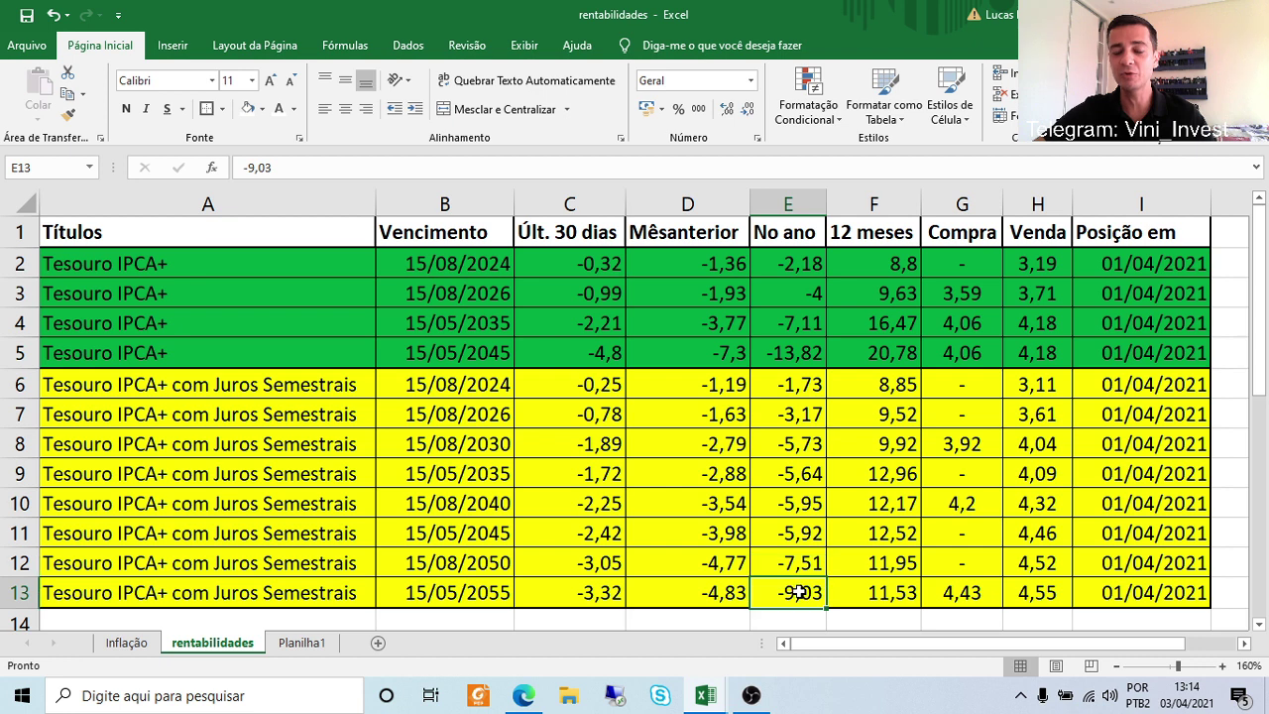
click(805, 384)
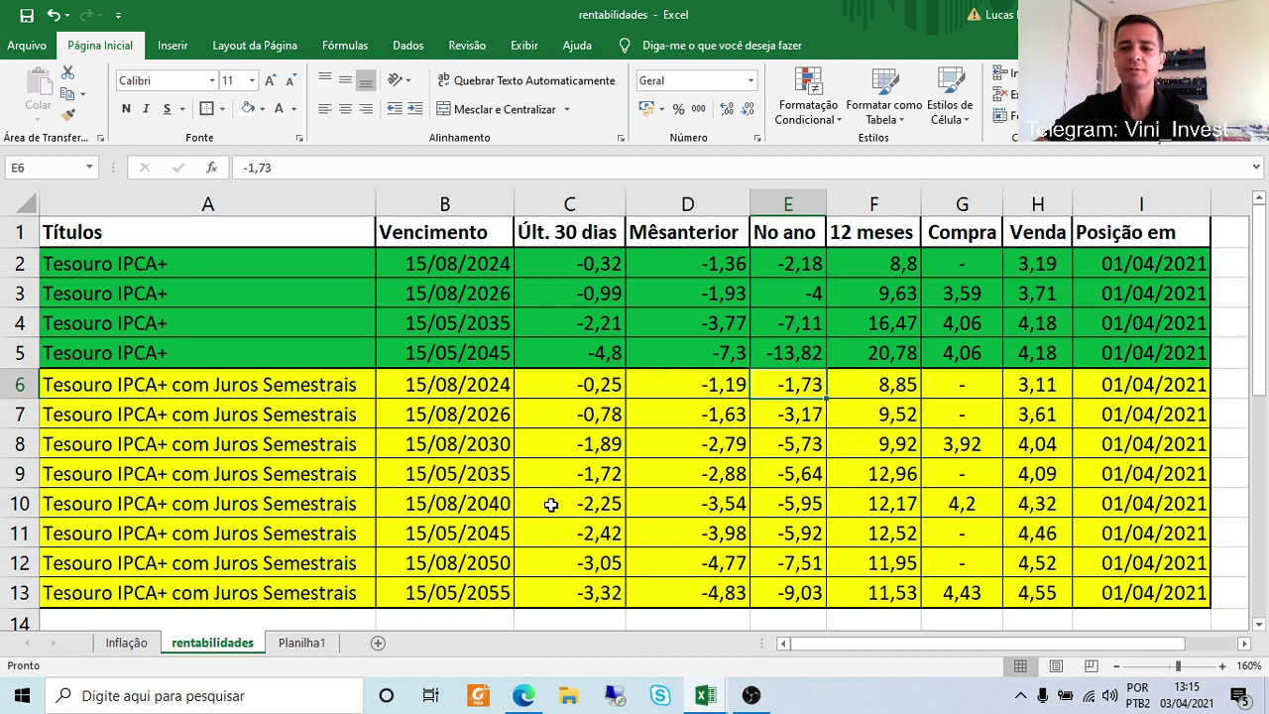
On the Planilha1 sheet, examine the advantages and disadvantages of Tesouro Pré-fixado 2026 and the advantage of IPCA+ 2026.
click(302, 642)
scroll(1025, 487, up, 3)
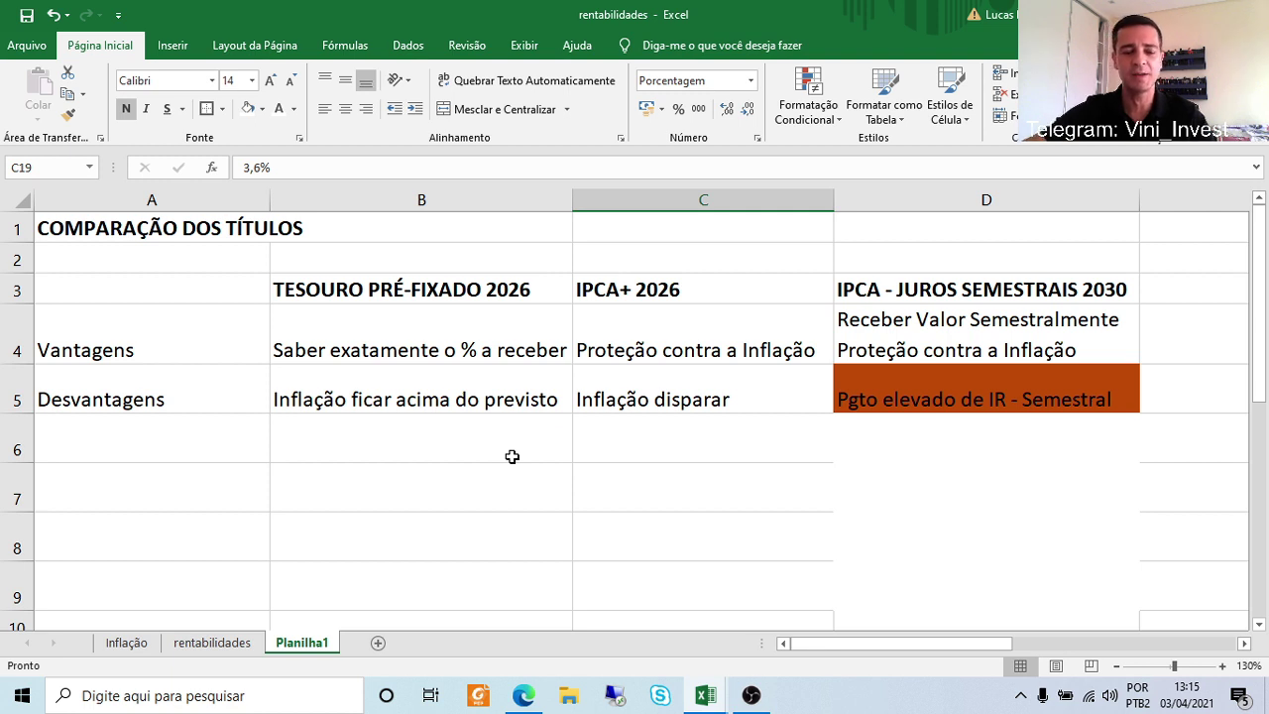
click(470, 290)
click(482, 329)
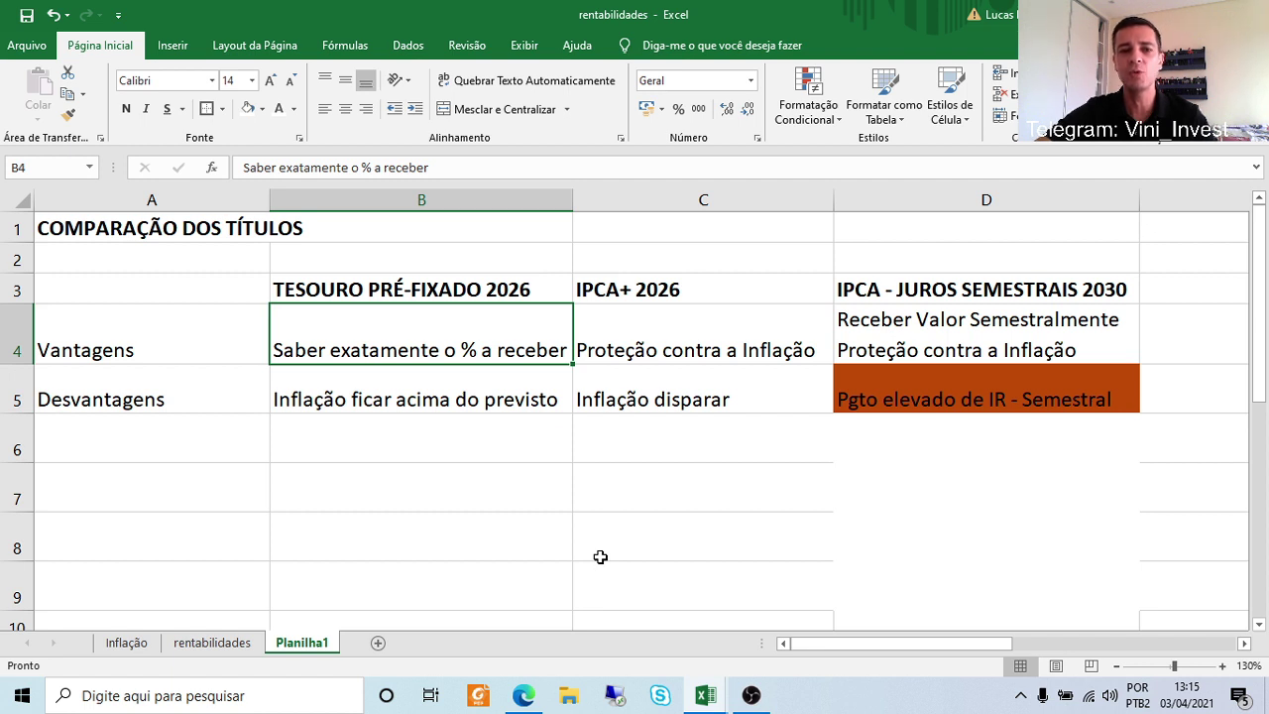
click(453, 410)
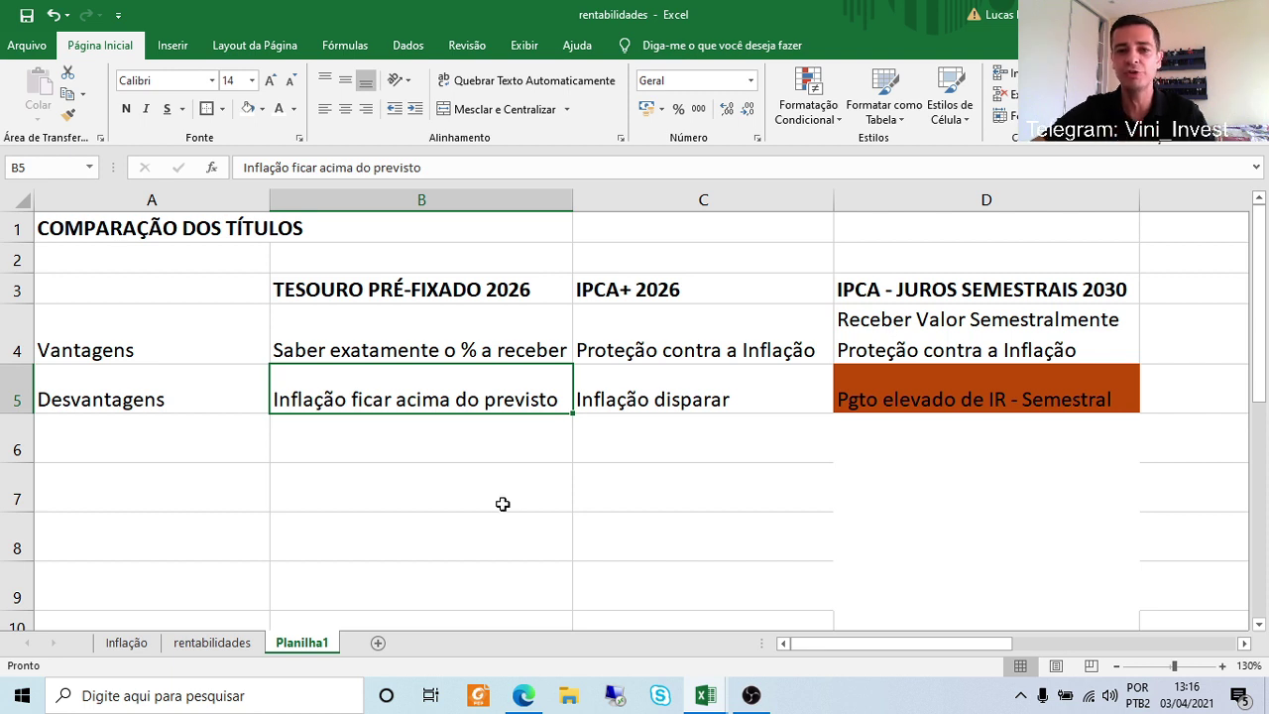
click(678, 353)
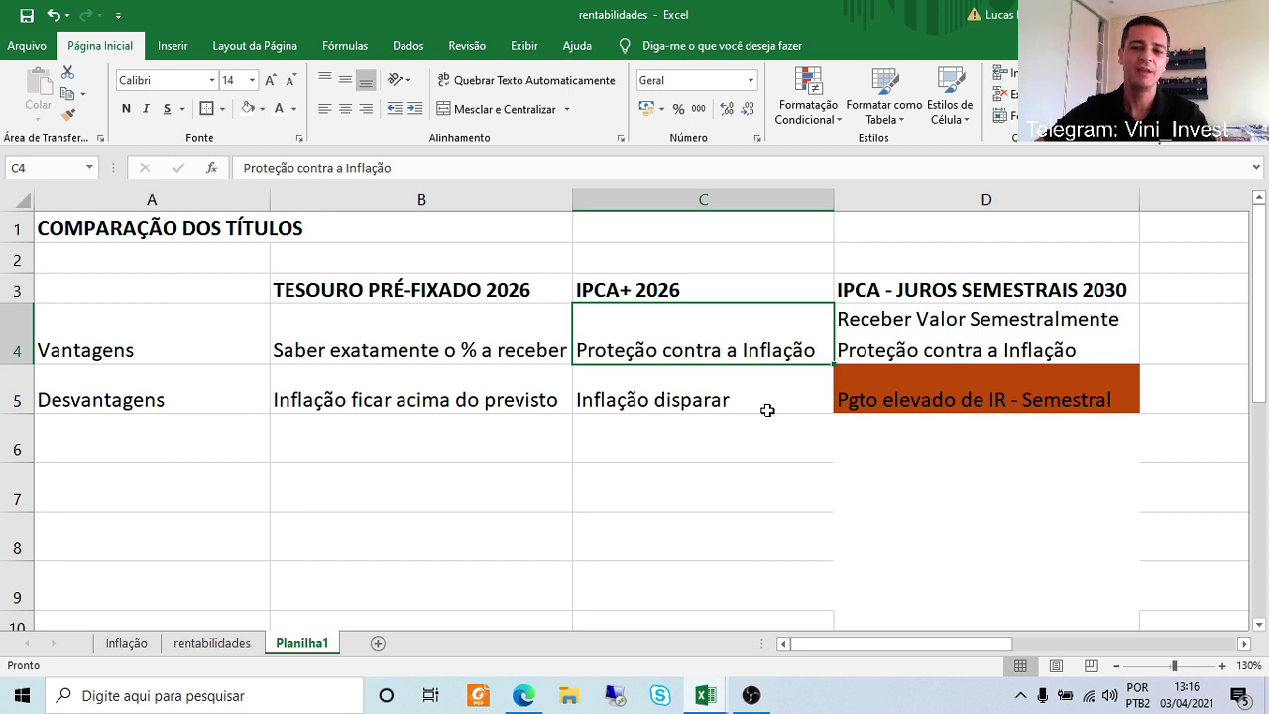
Examine the advantages and the disadvantage listed for IPCA - Juros Semestrais 2030, and highlight that bond's whole column.
click(940, 342)
click(971, 496)
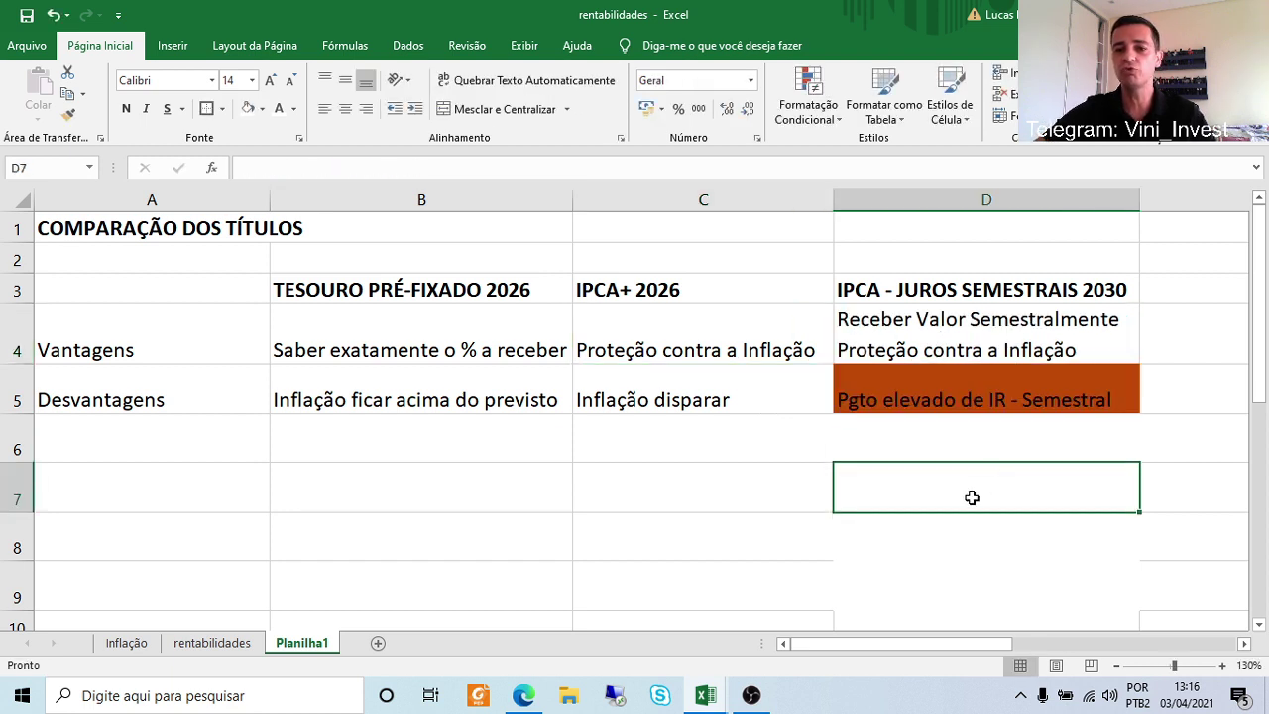
click(1103, 324)
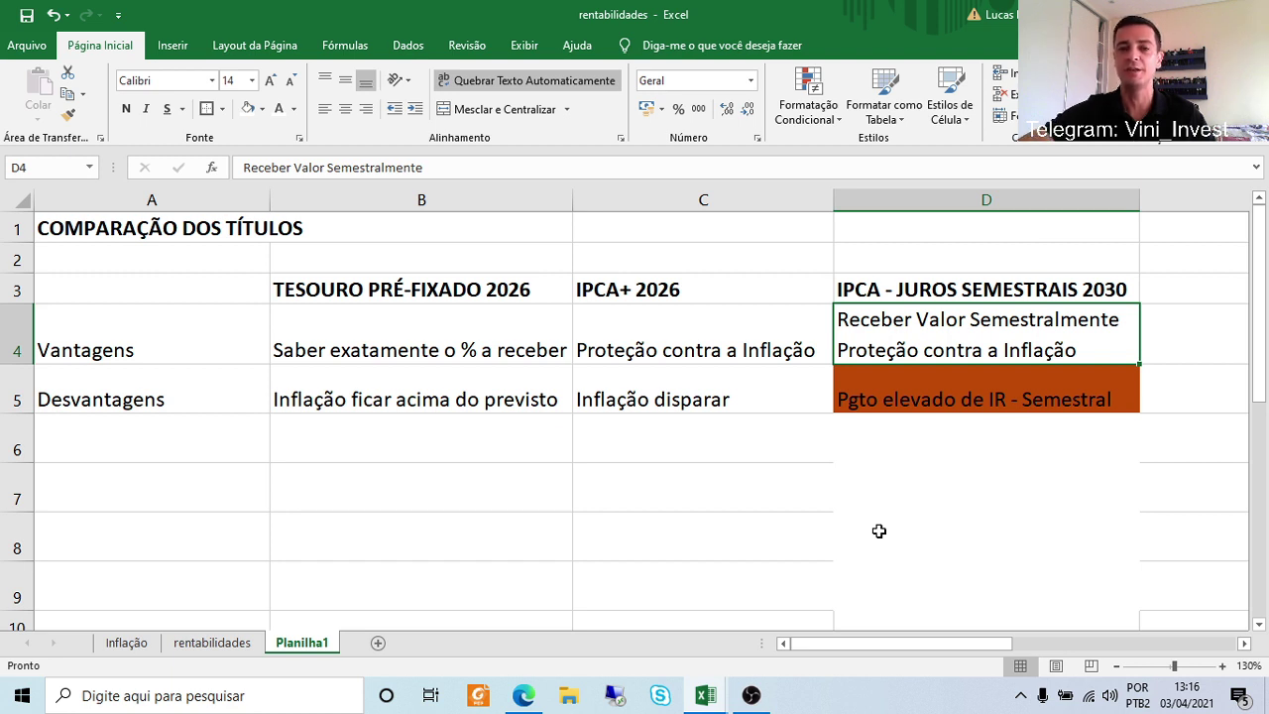
click(921, 399)
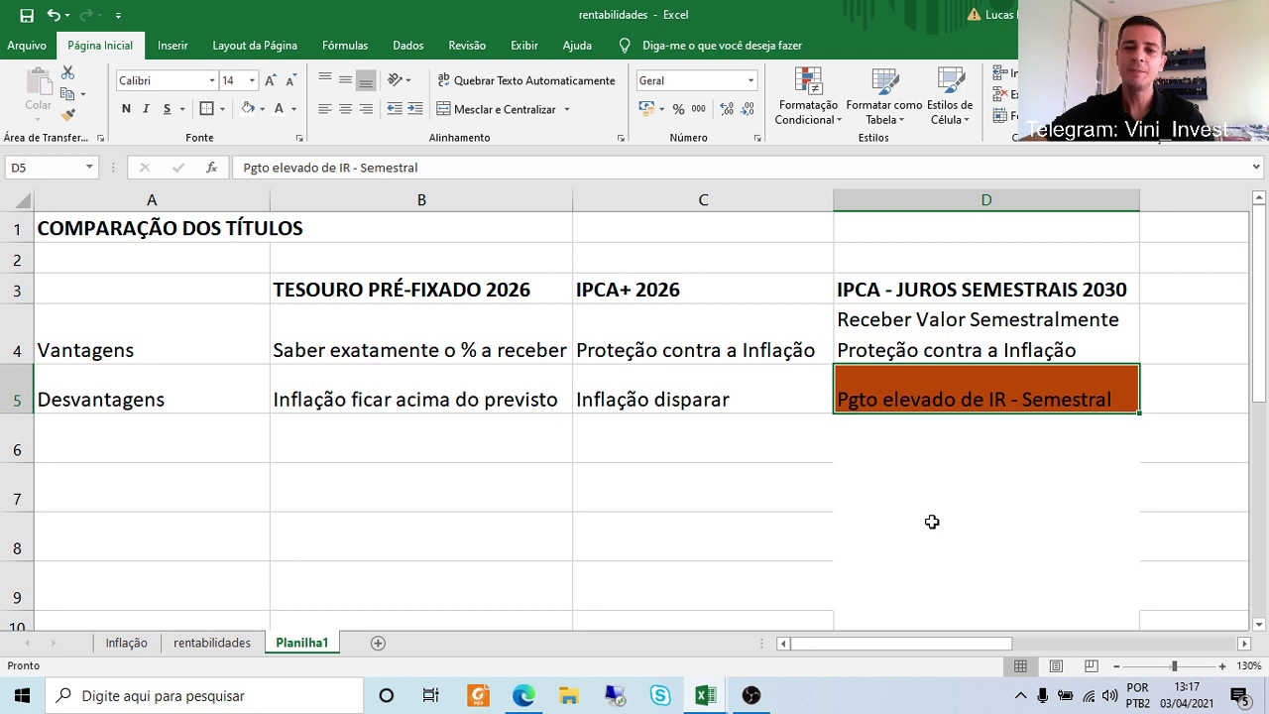
click(1008, 200)
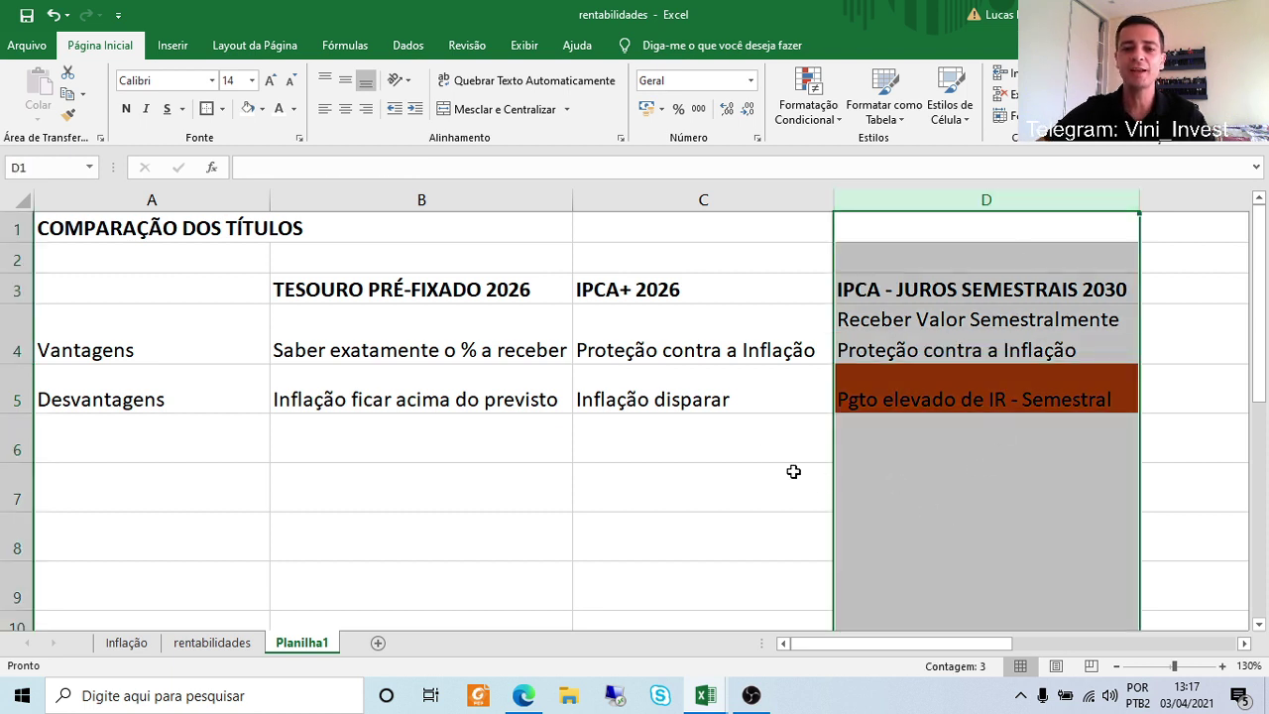
Highlight the Tesouro Pré-fixado 2026 and IPCA+ 2026 columns and look over their Cenários 01/04/2020 table.
click(752, 449)
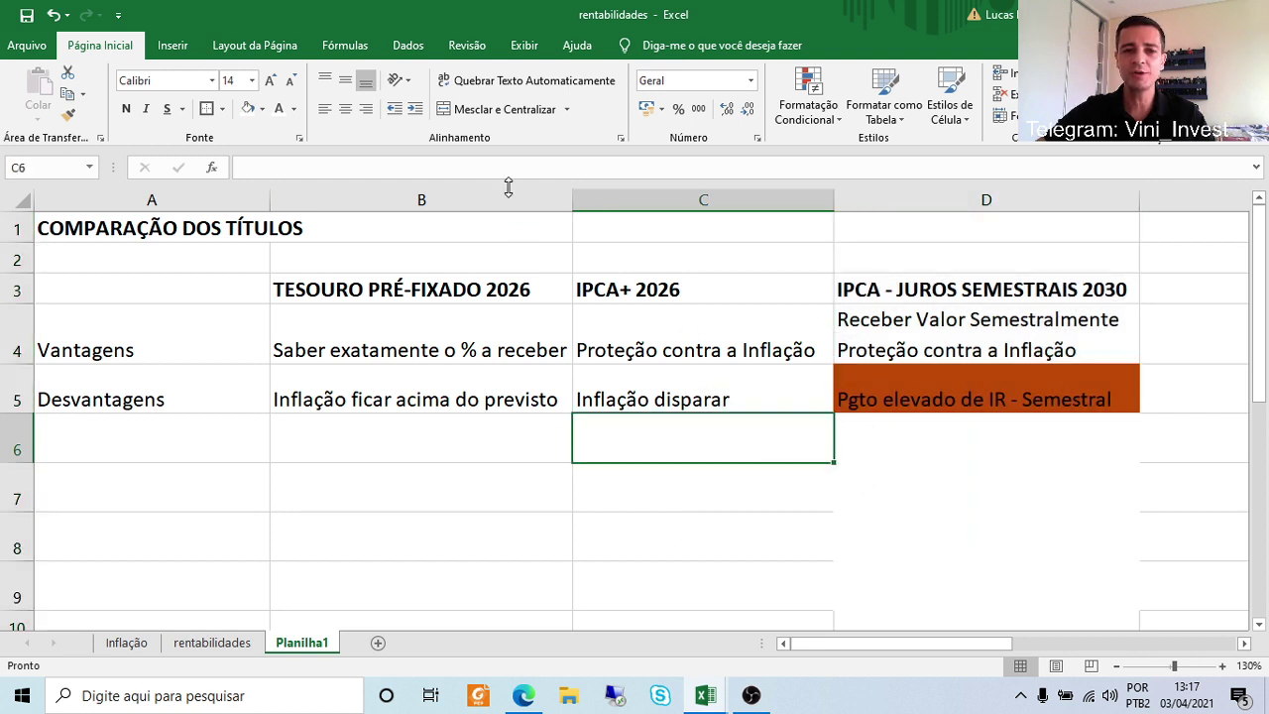
drag(507, 194, 683, 198)
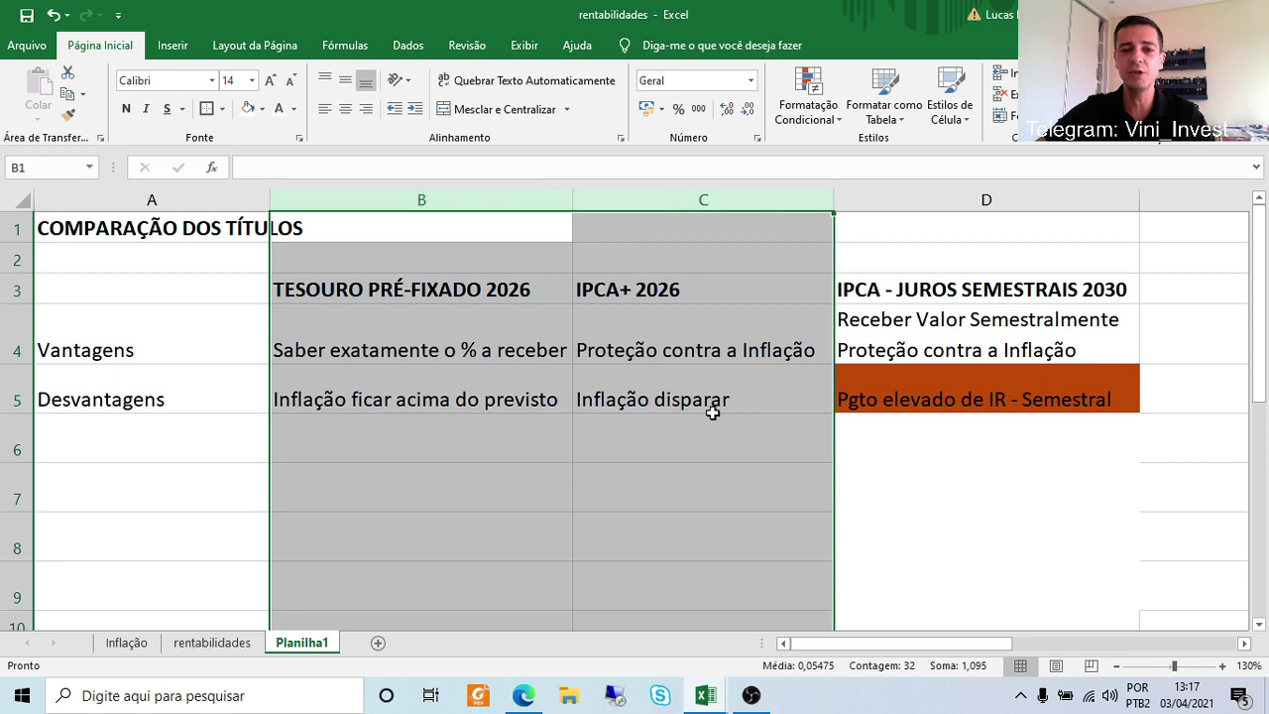
click(686, 492)
scroll(686, 492, down, 3)
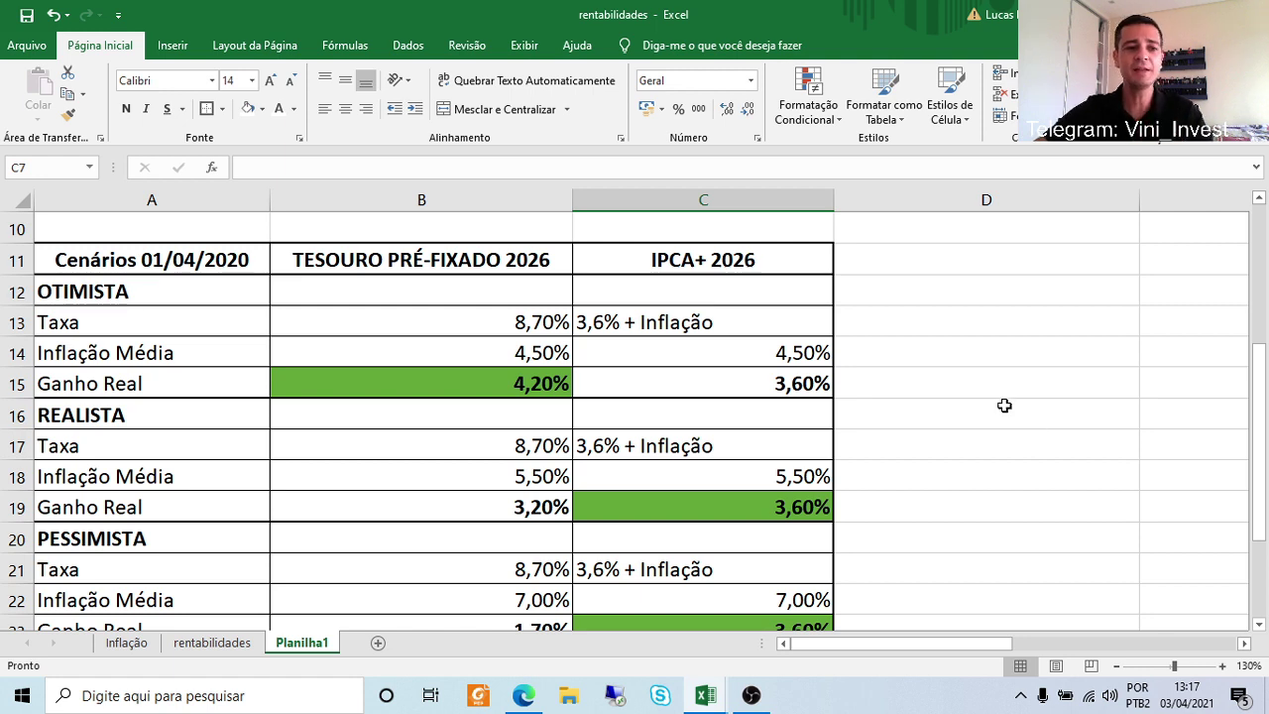
scroll(1004, 405, down, 1)
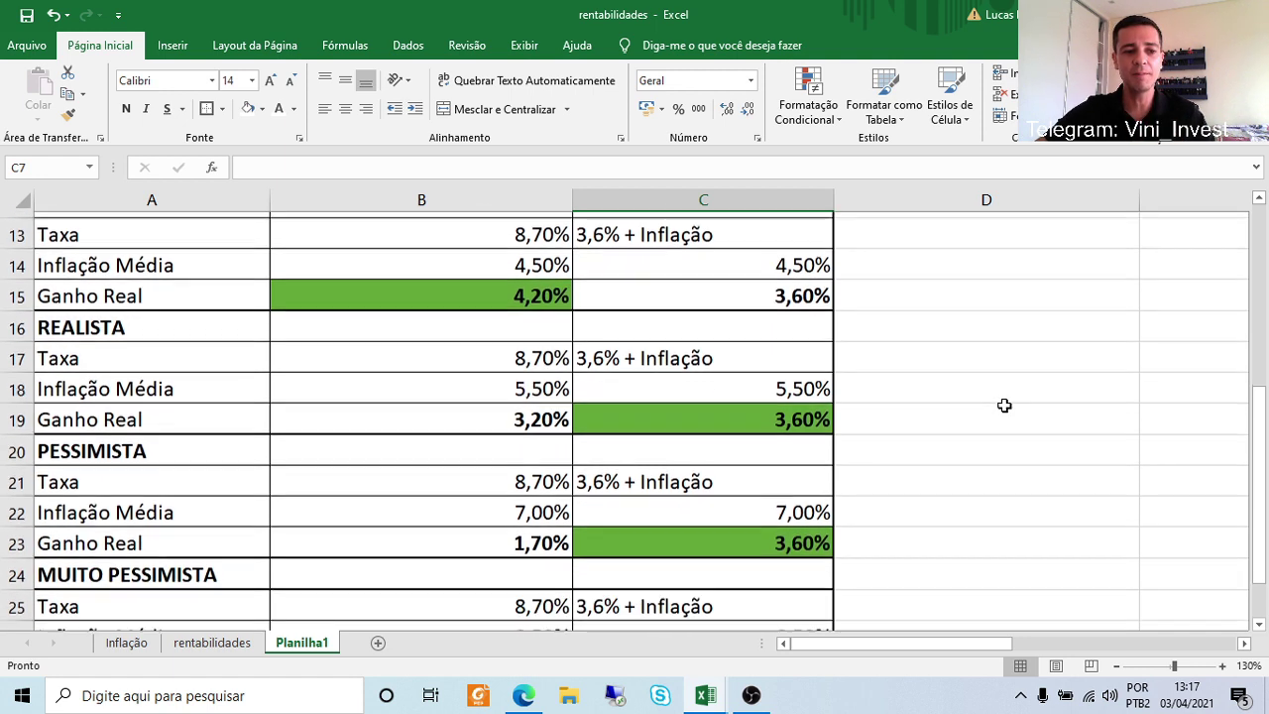
scroll(1004, 405, up, 2)
scroll(1004, 405, down, 1)
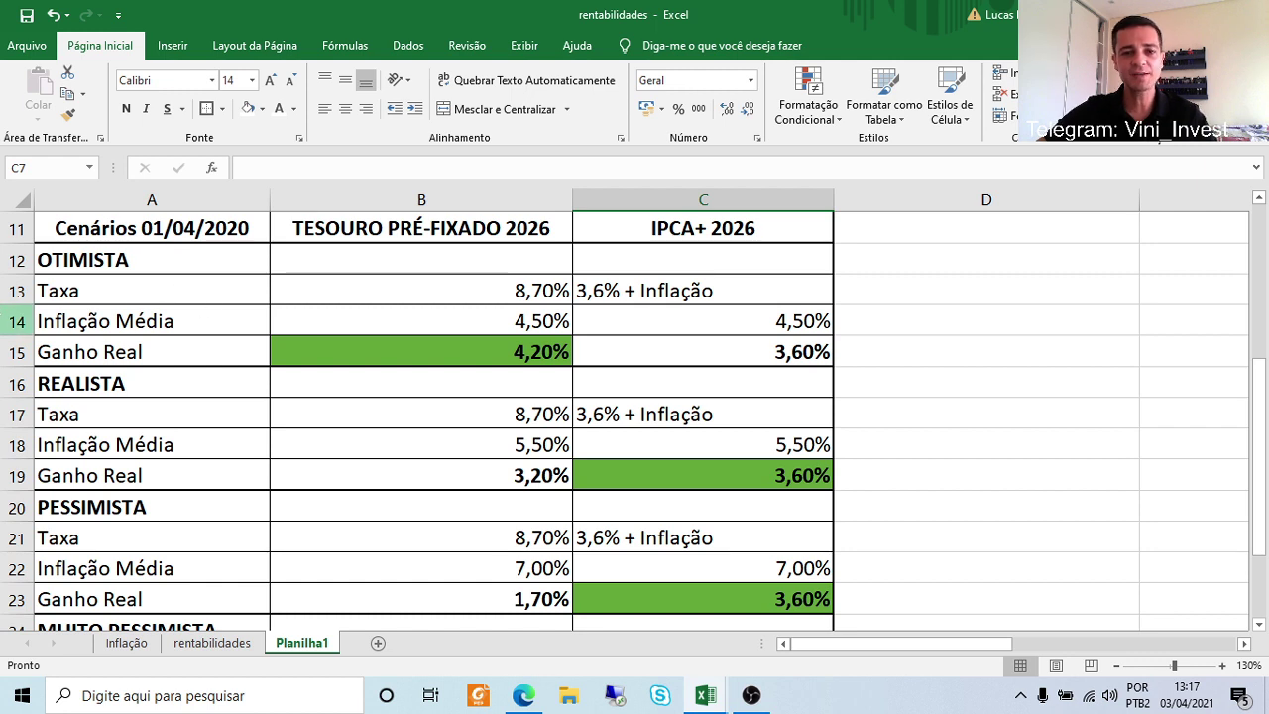
Highlight the optimistic scenario's Inflação Média row and check it against the 06 a 10 and 16 a 20 averages on the Inflação sheet.
click(16, 321)
click(145, 645)
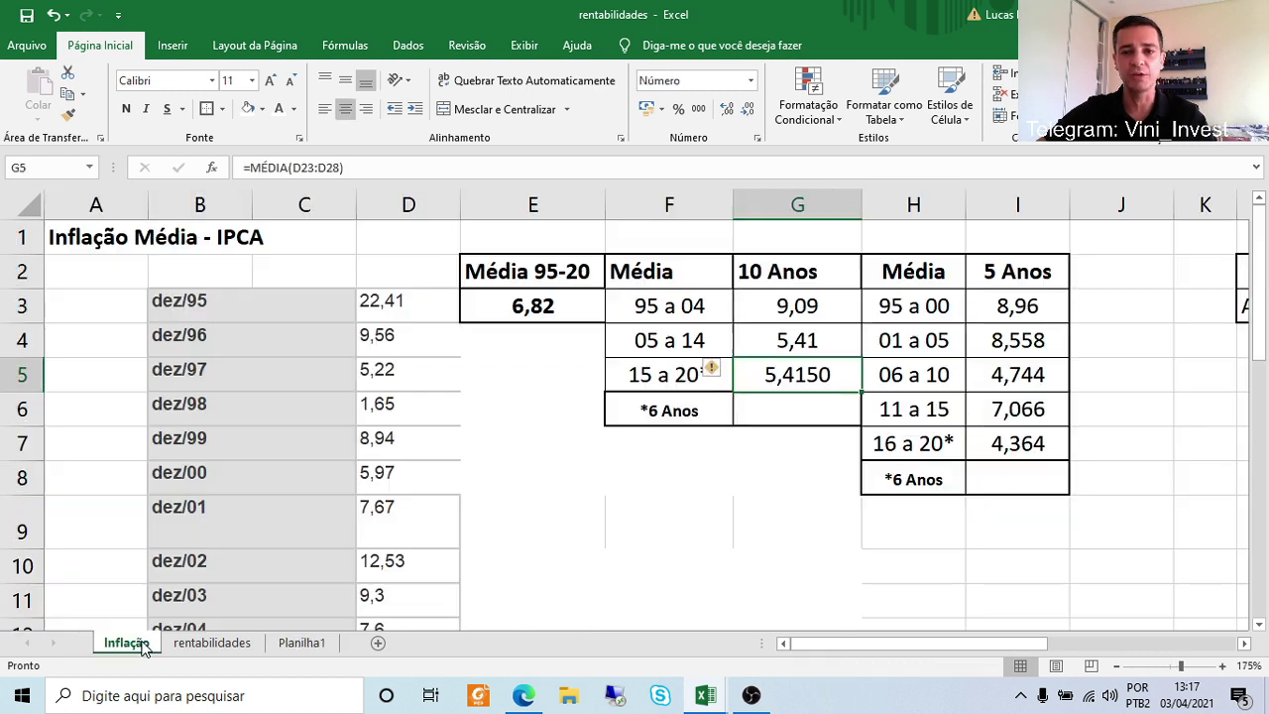
click(1037, 374)
drag(1006, 374, 960, 371)
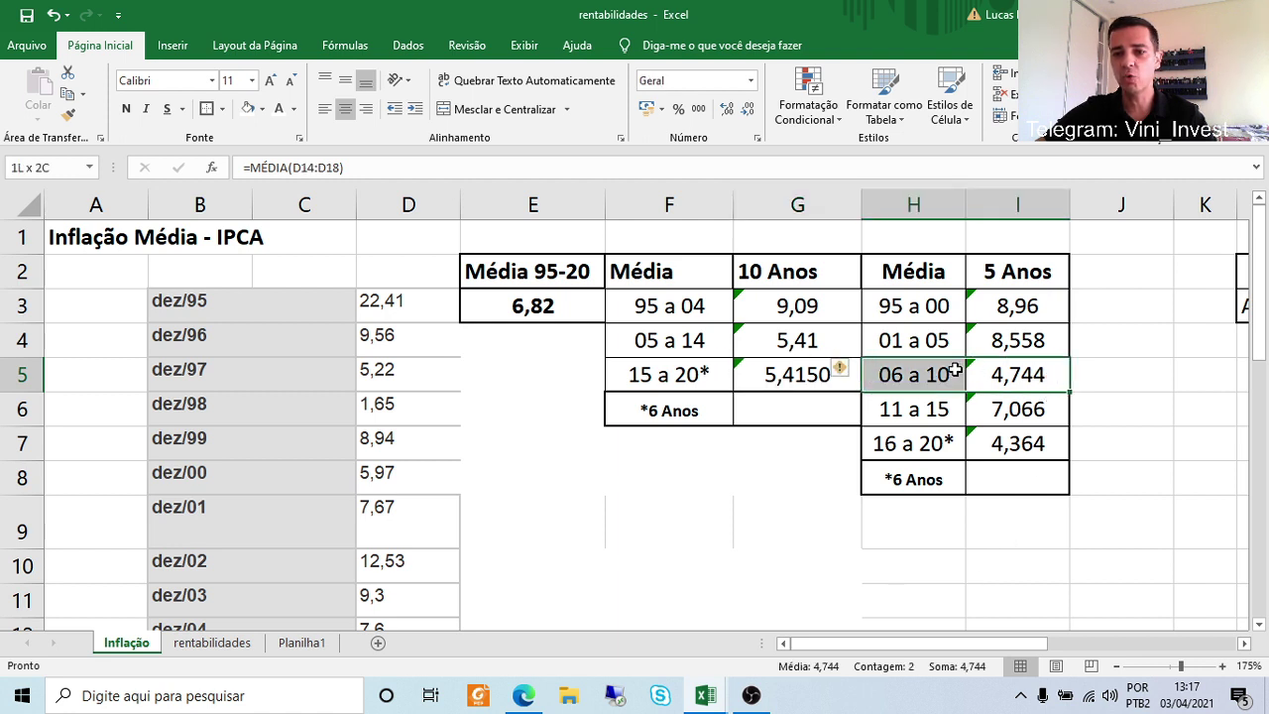
drag(1047, 443, 946, 432)
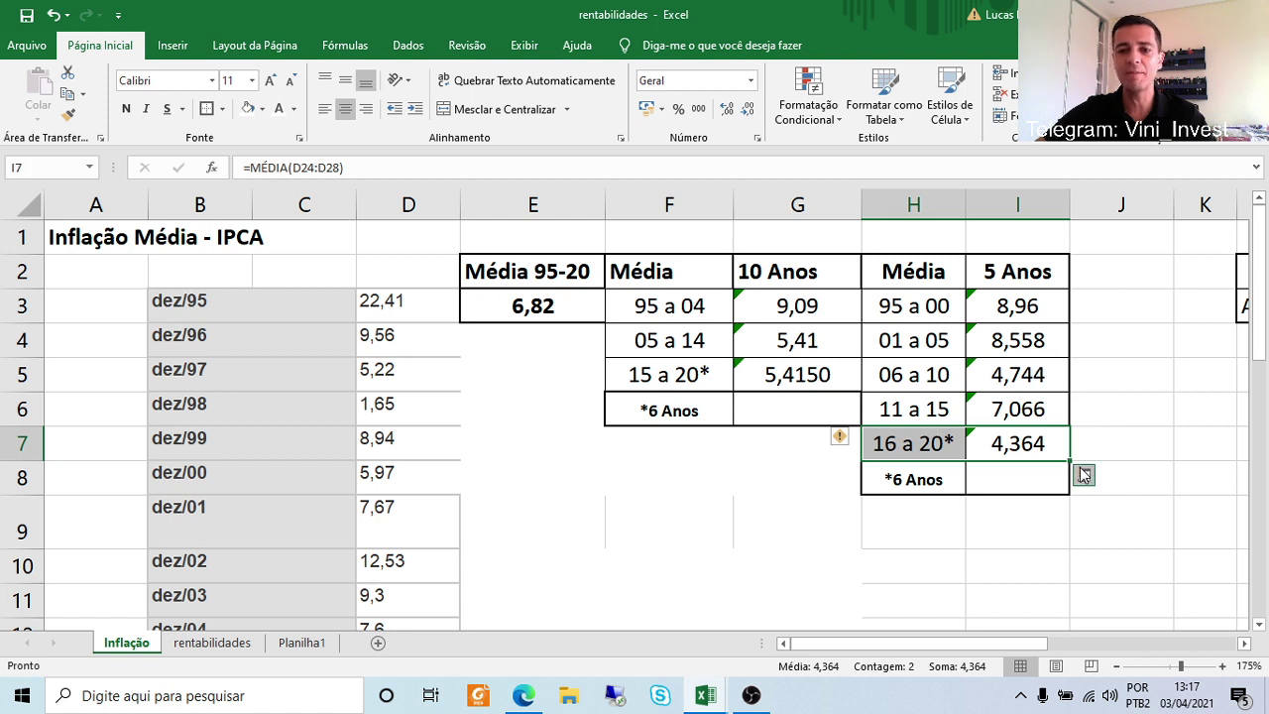
drag(947, 374, 969, 374)
drag(943, 430, 1005, 447)
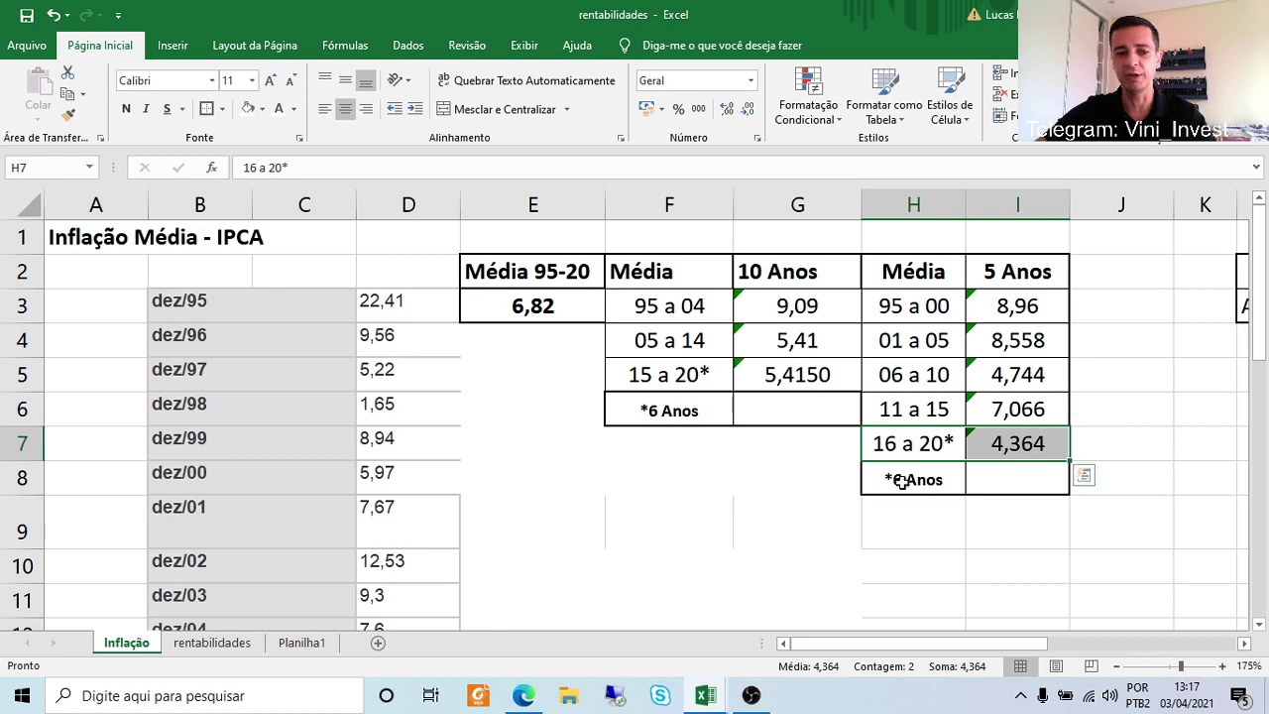
Back on Planilha1, examine the Tesouro Pré-fixado 2026 Taxa across the optimistic, realistic and pessimistic scenarios.
click(323, 643)
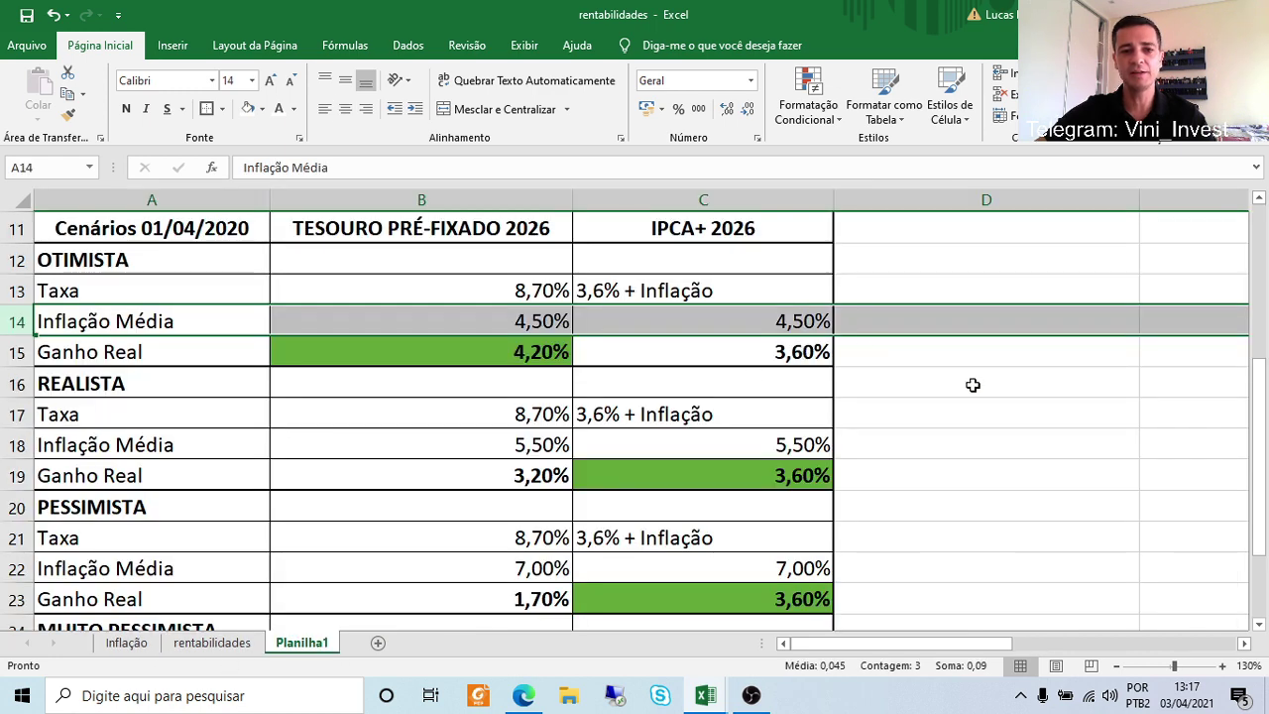
click(506, 323)
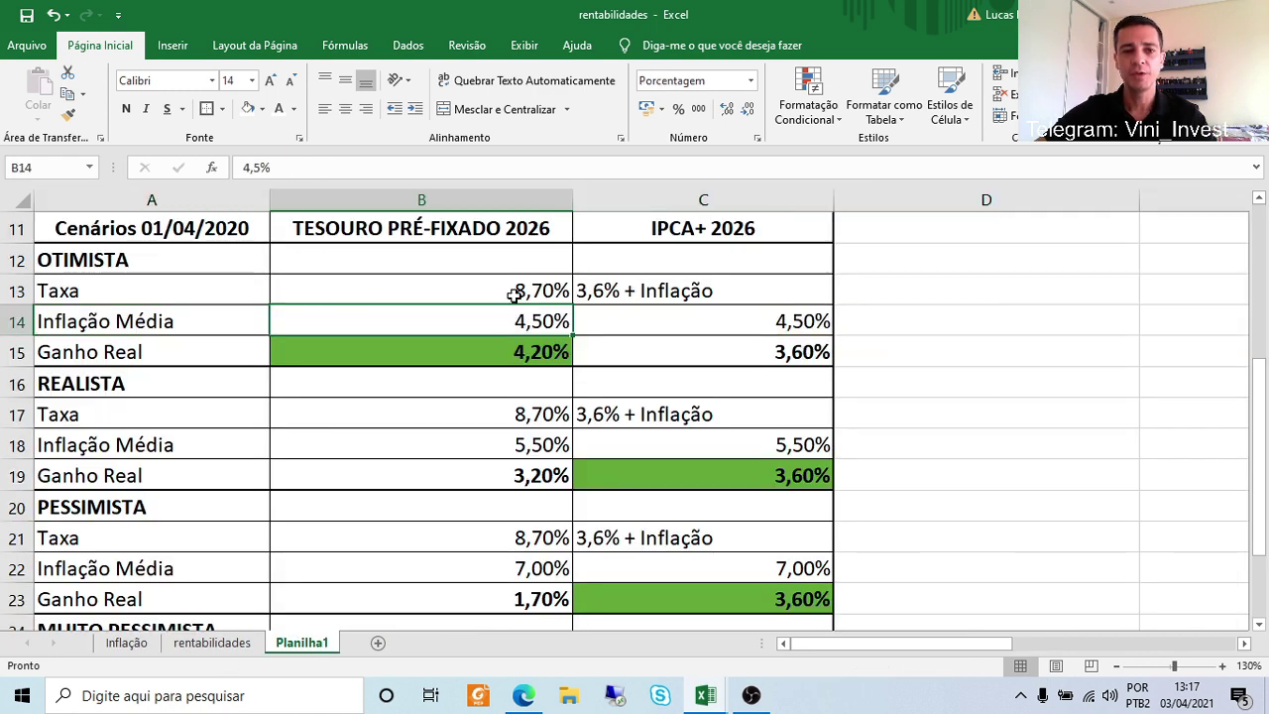
click(517, 289)
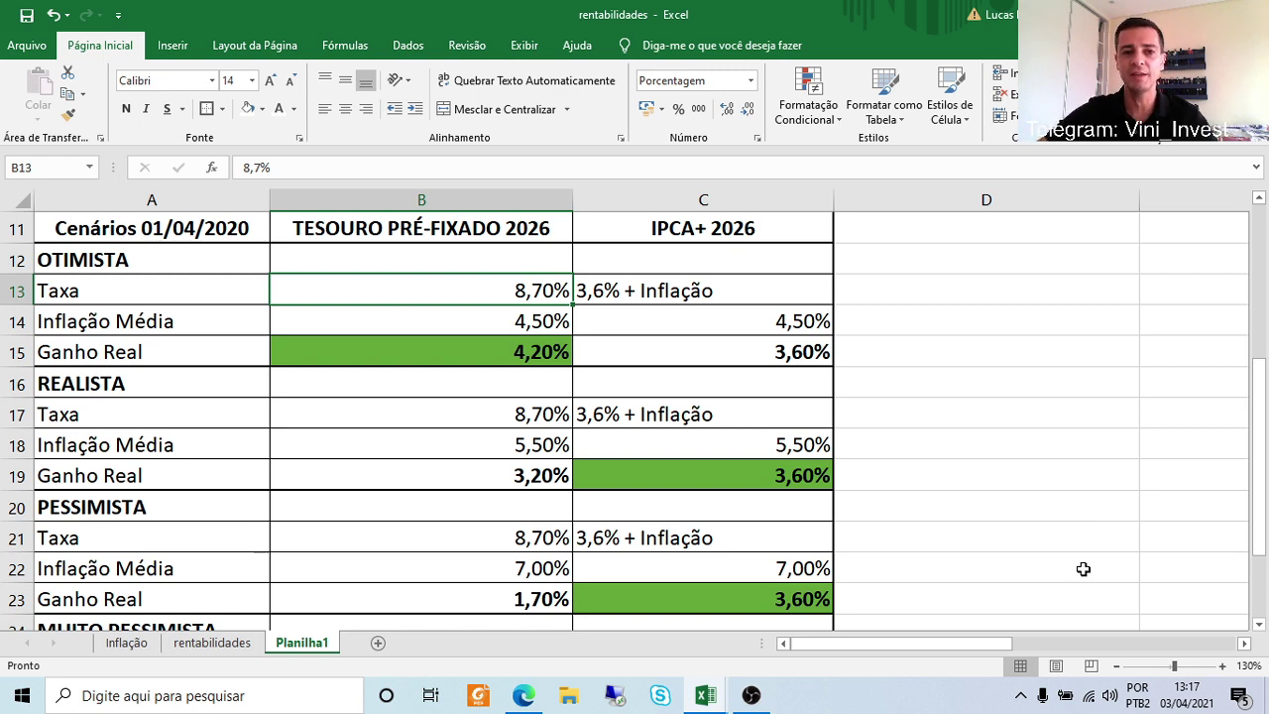
click(159, 227)
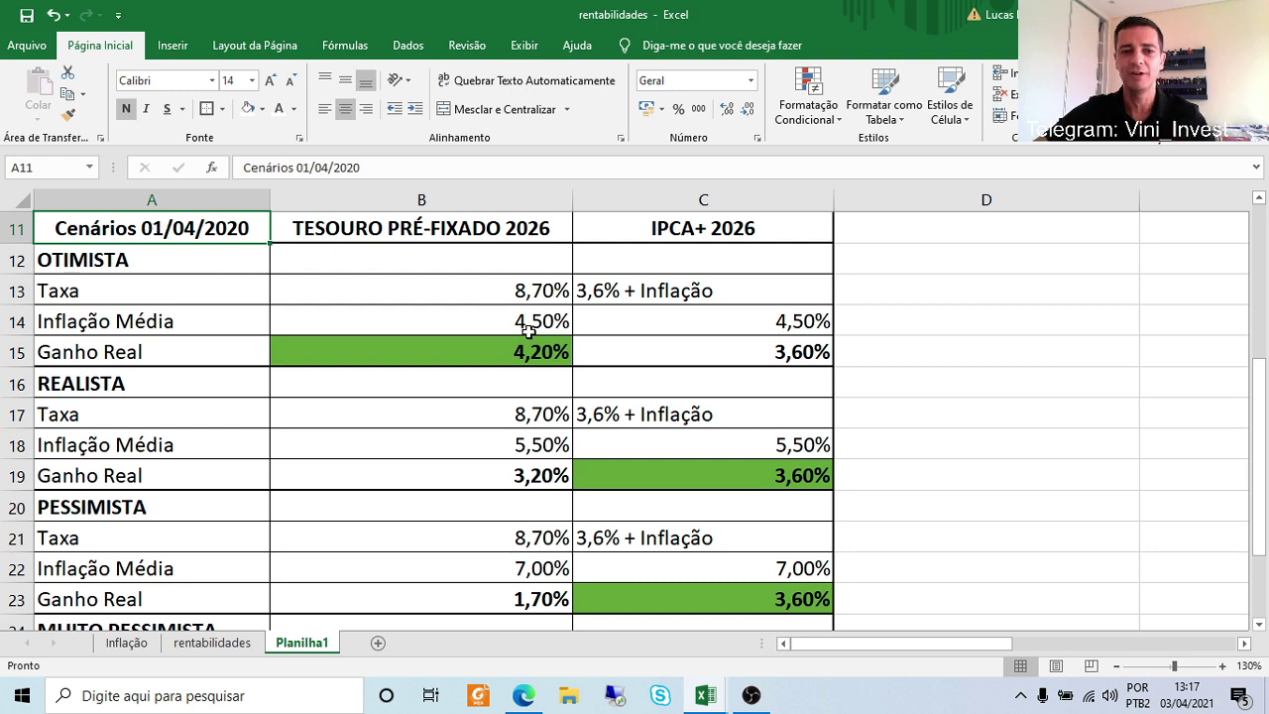
click(543, 289)
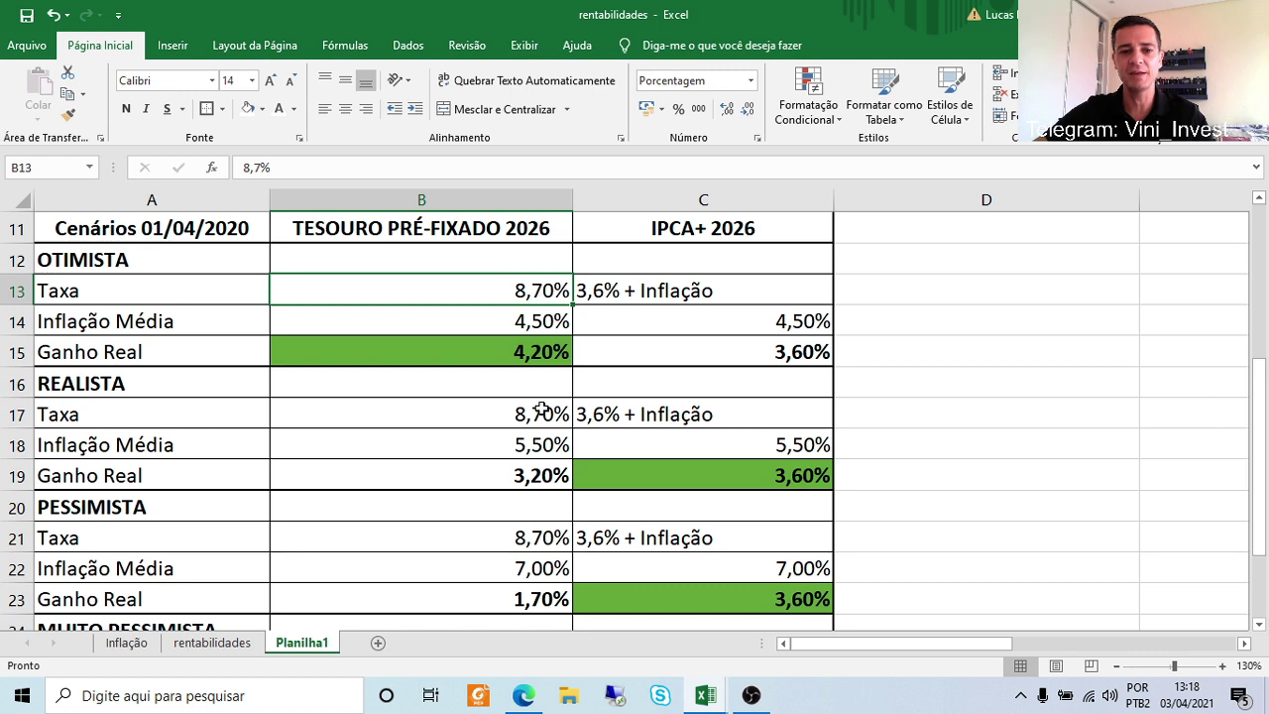
ctrl+click(540, 412)
ctrl+click(537, 536)
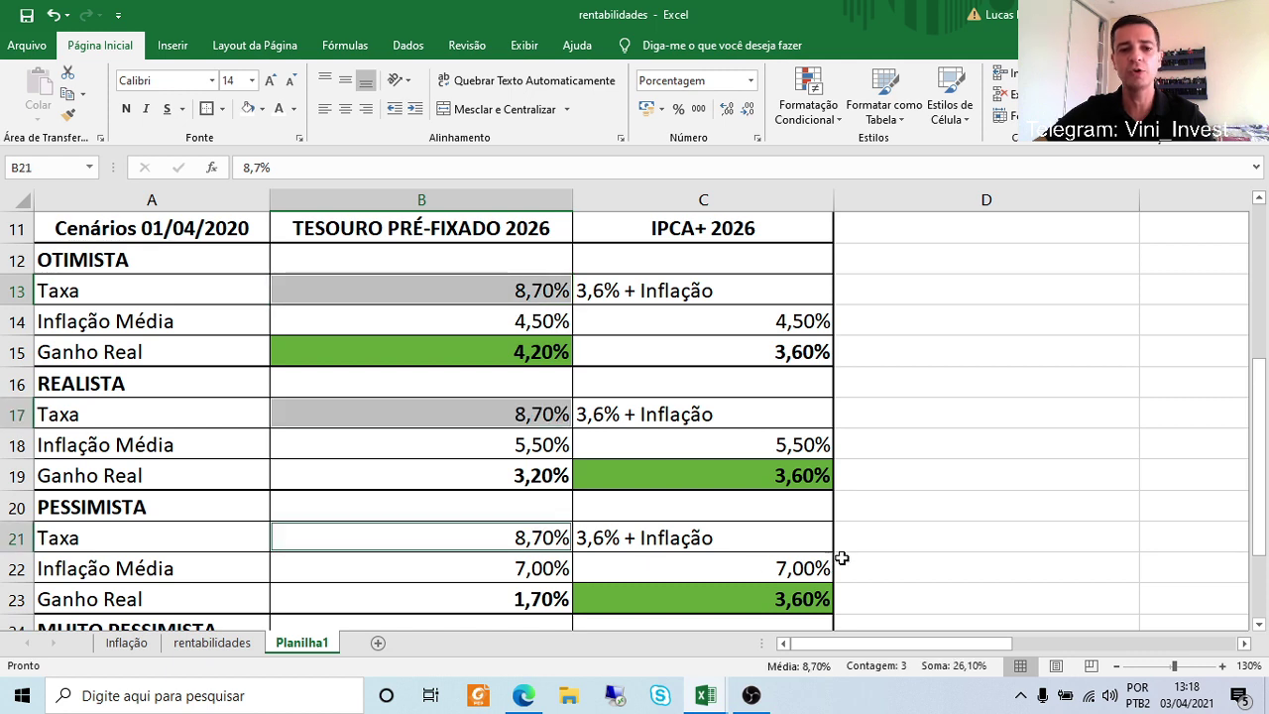
click(1050, 501)
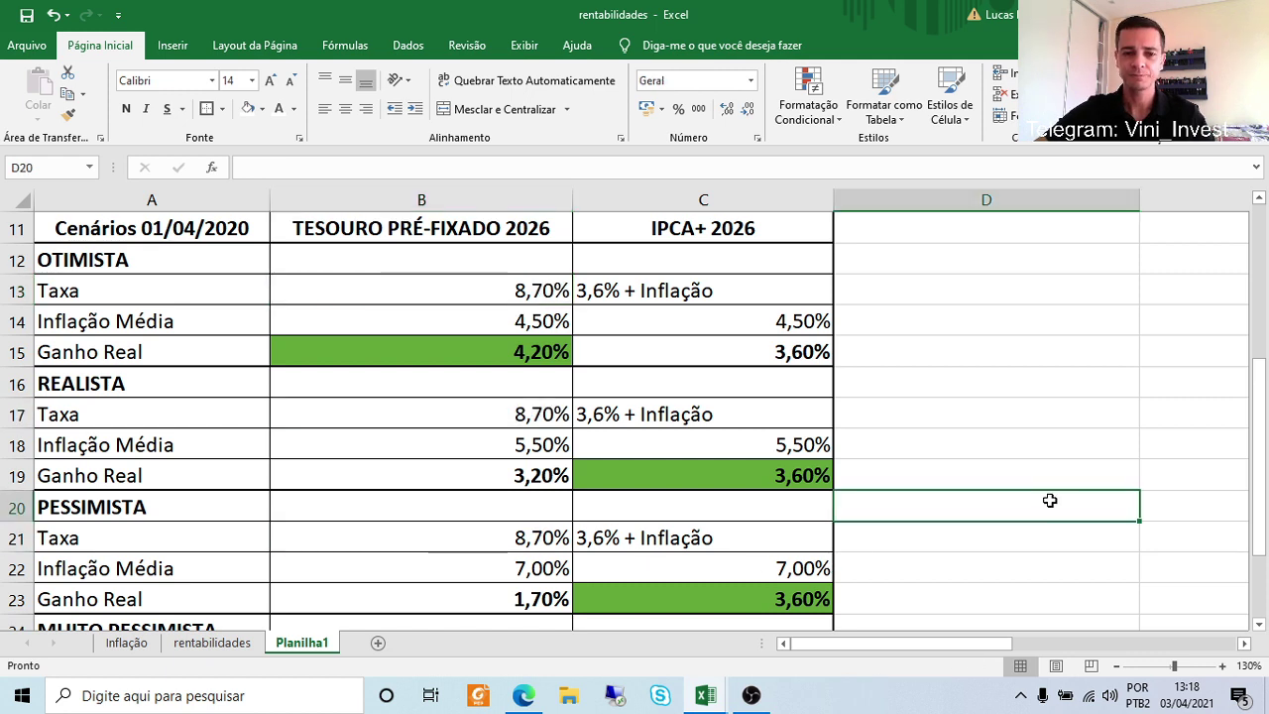
Examine the average inflation and real gain of Tesouro Pré-fixado 2026 in the OTIMISTA scenario.
click(494, 327)
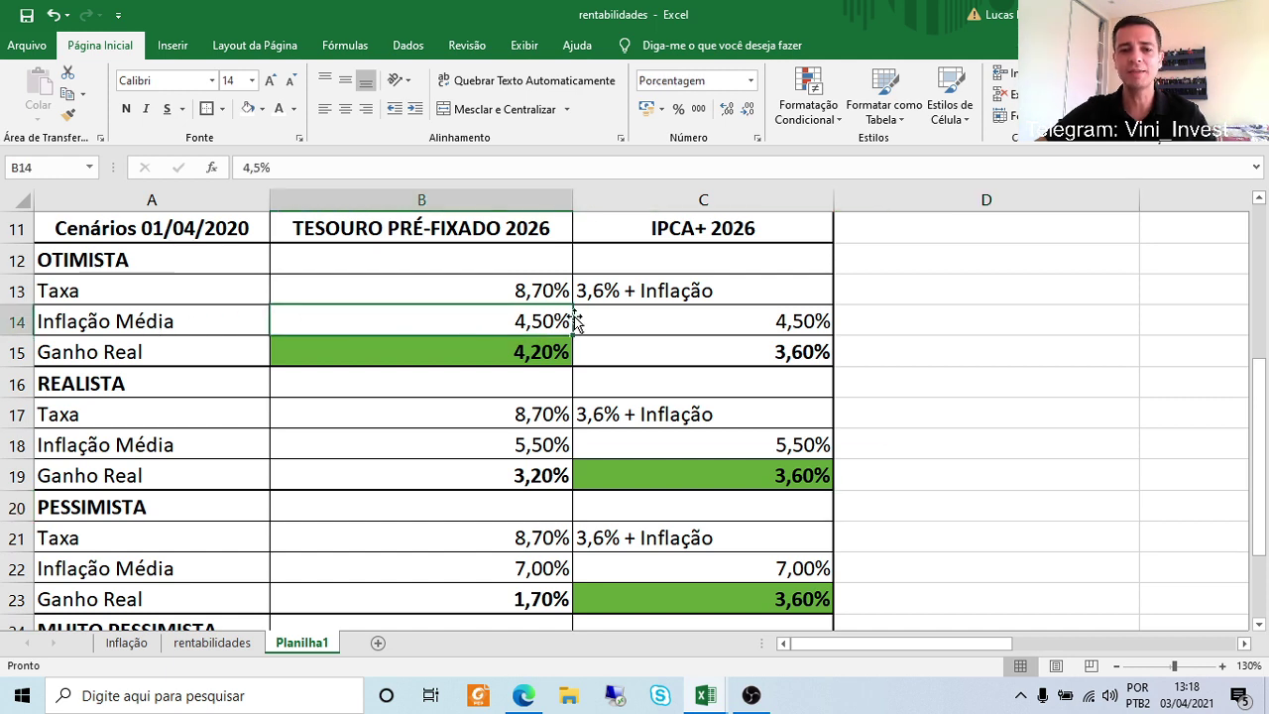
click(244, 252)
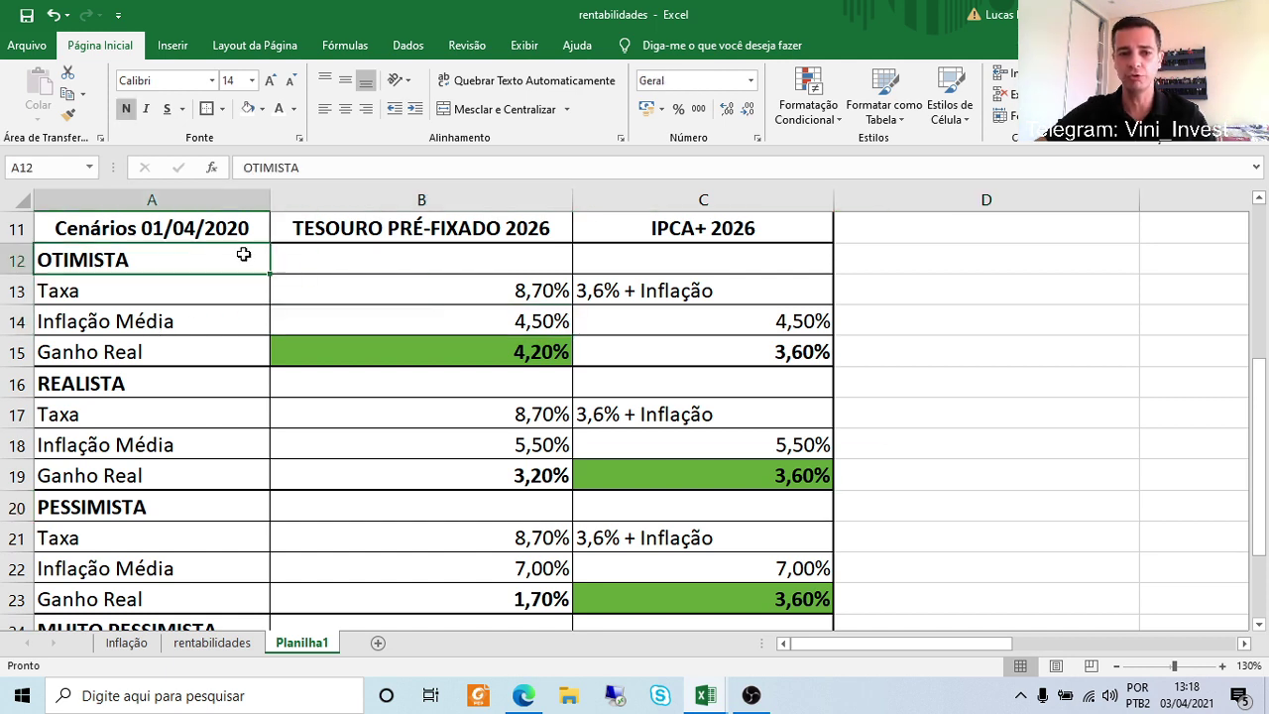
click(555, 328)
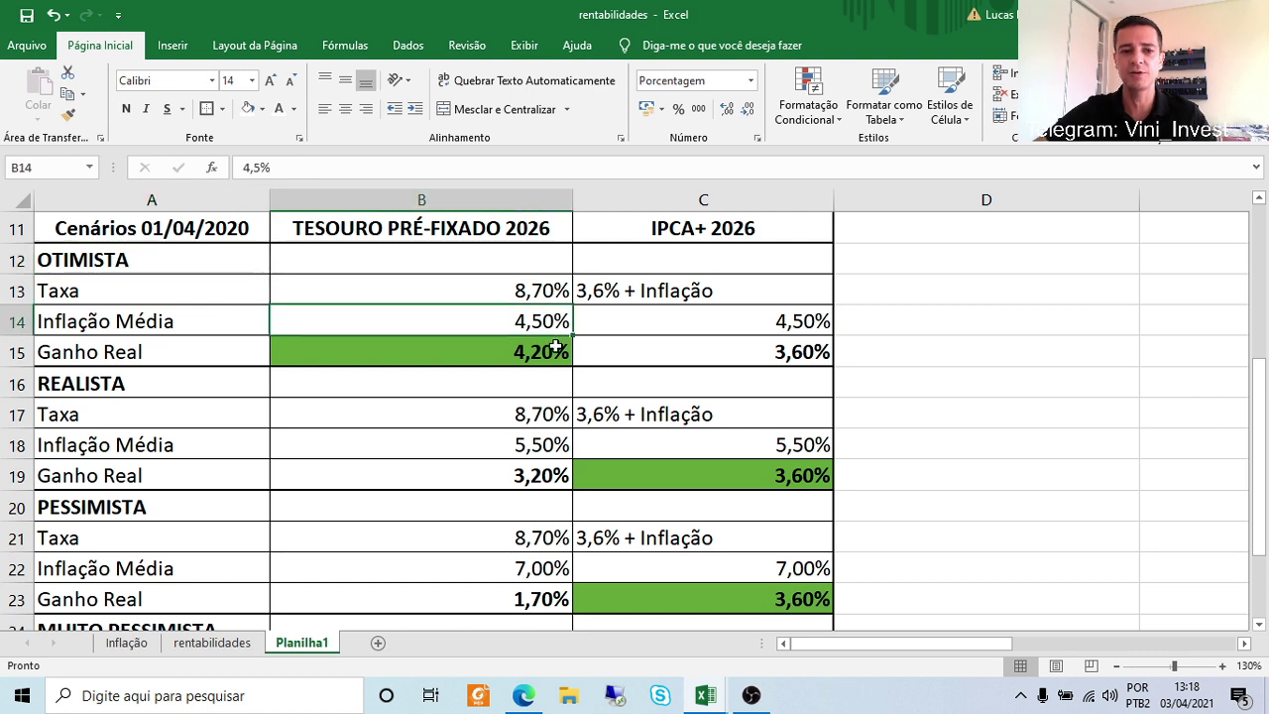
click(555, 352)
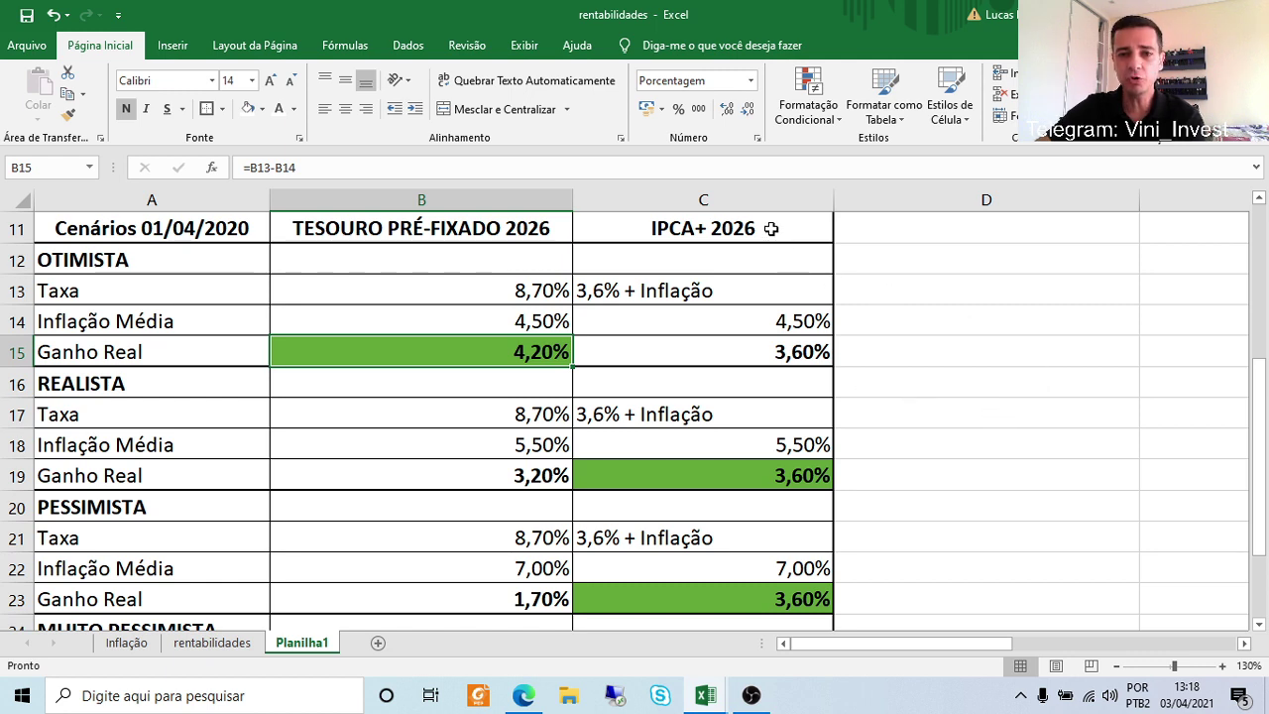
Examine the rate, average inflation and real gain of IPCA+ 2026 in the OTIMISTA scenario, and compare the gain with Tesouro Pré-fixado 2026.
click(688, 290)
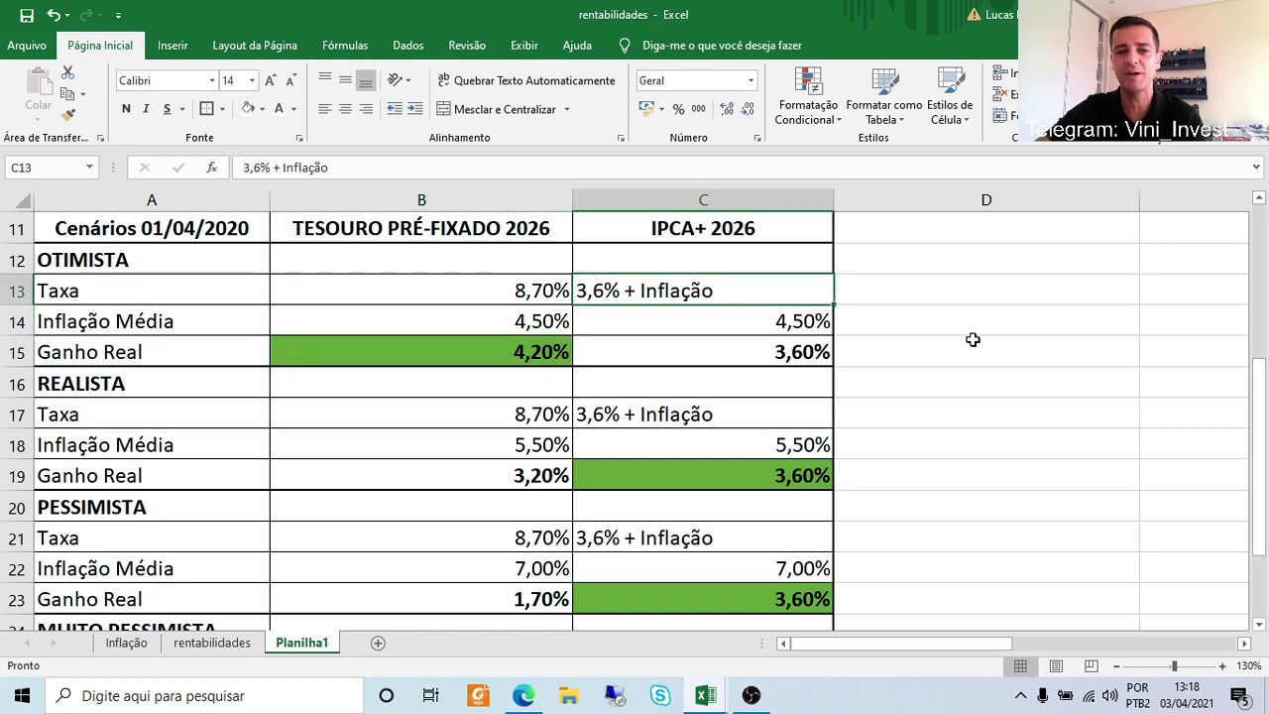
click(795, 321)
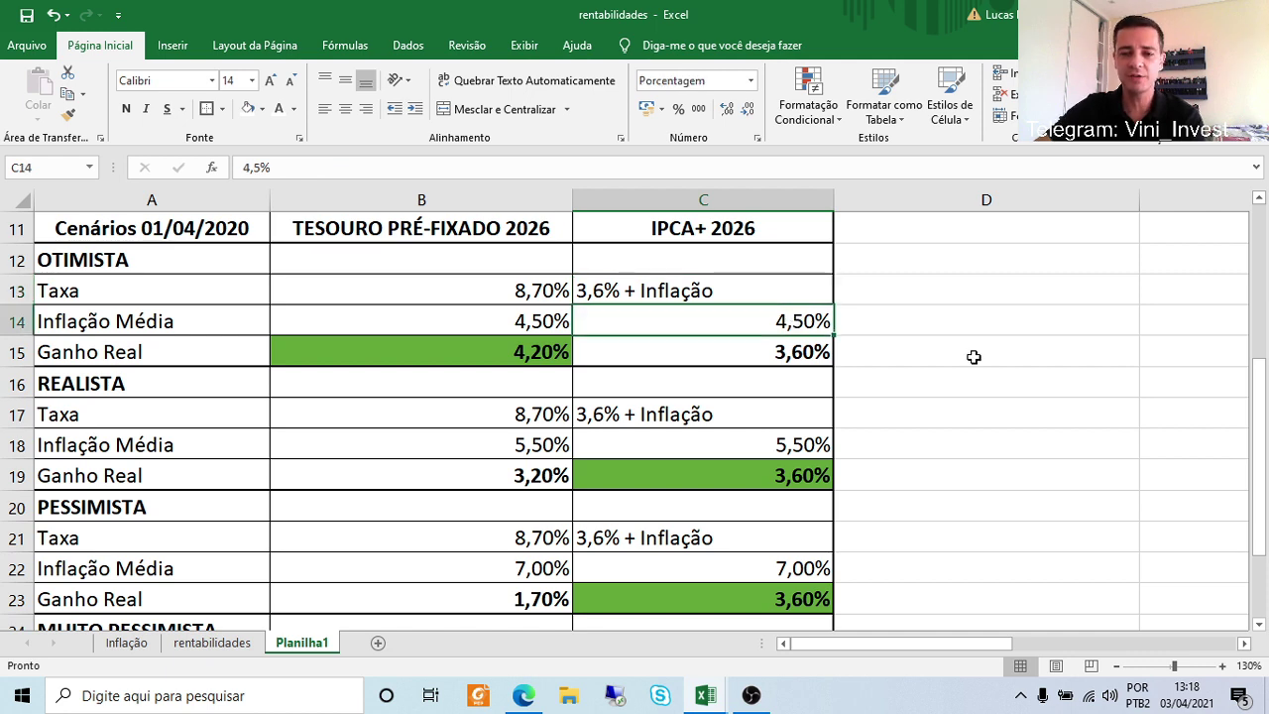
click(680, 289)
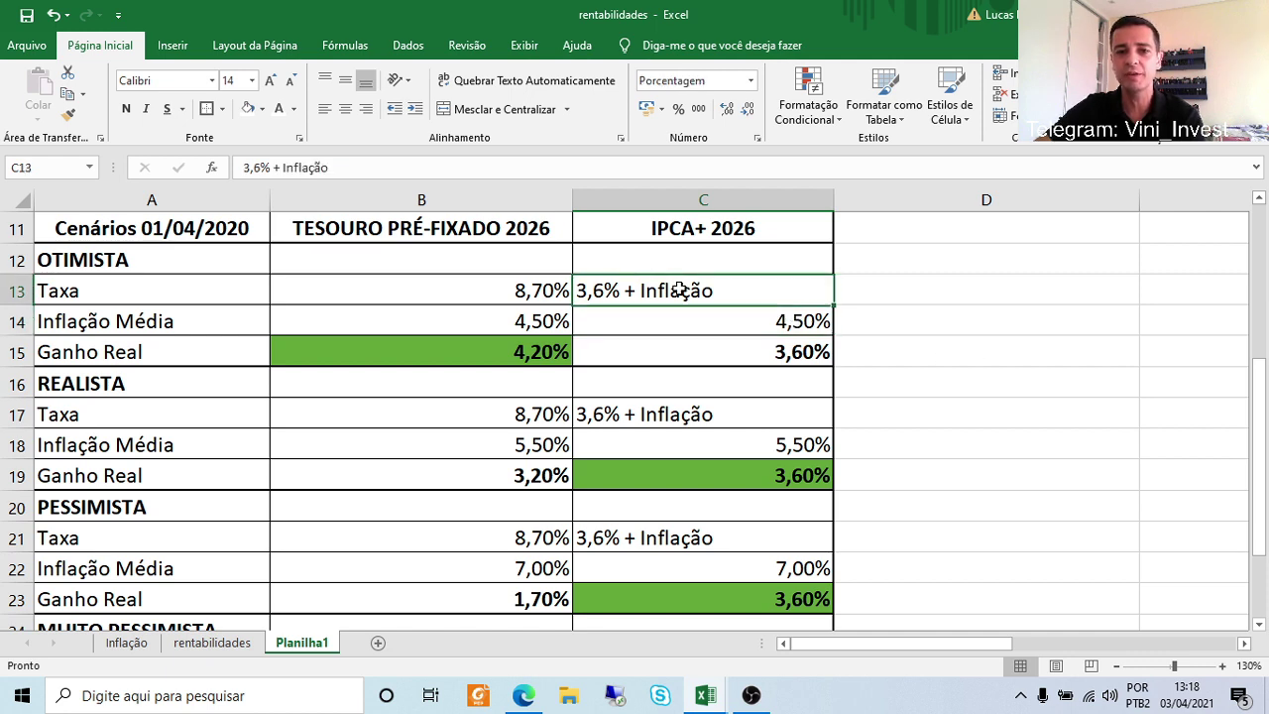
click(749, 353)
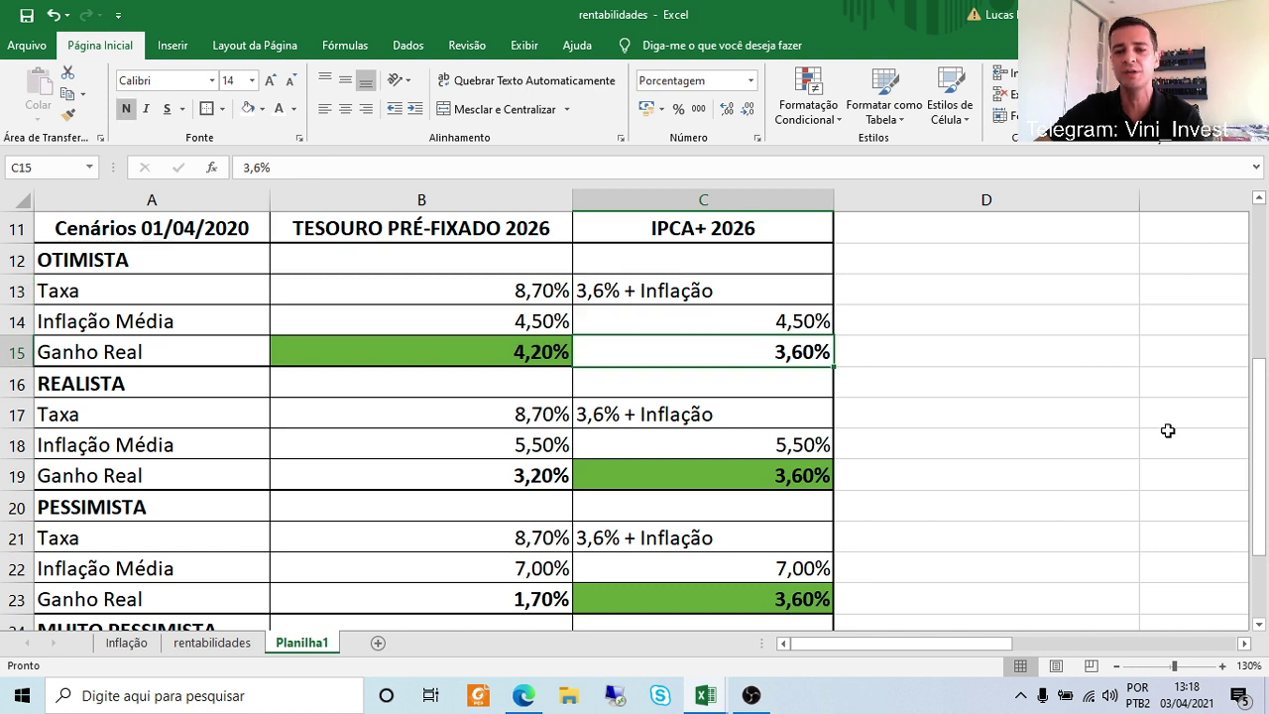
click(522, 355)
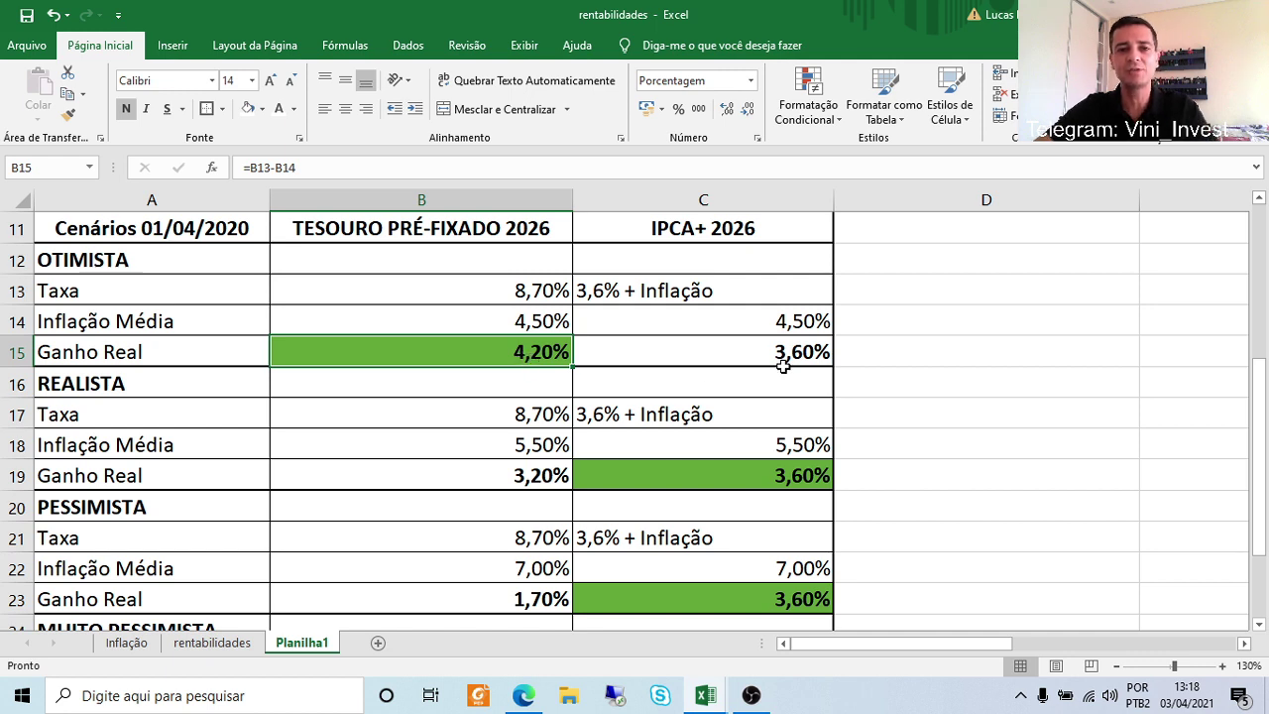
Highlight the REALISTA scenario's Inflação Média row and check it against the 15 a 20 average on the Inflação sheet.
click(169, 388)
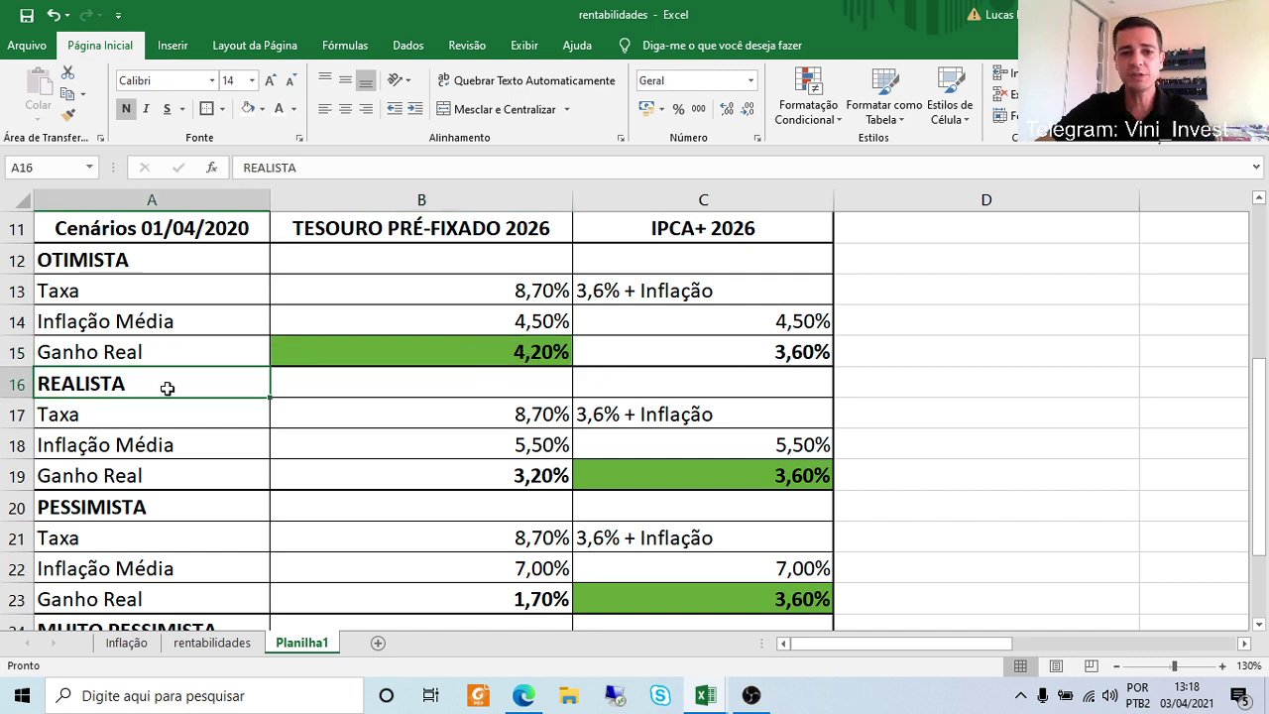
click(5, 445)
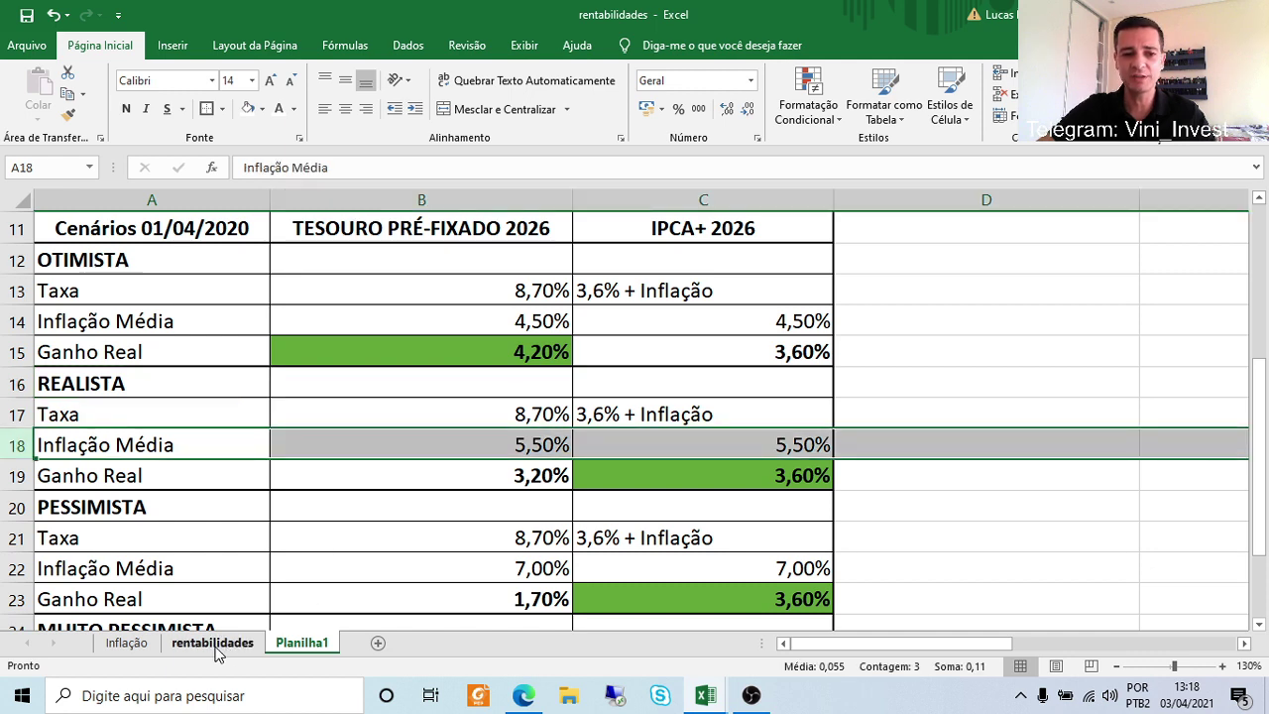
click(126, 644)
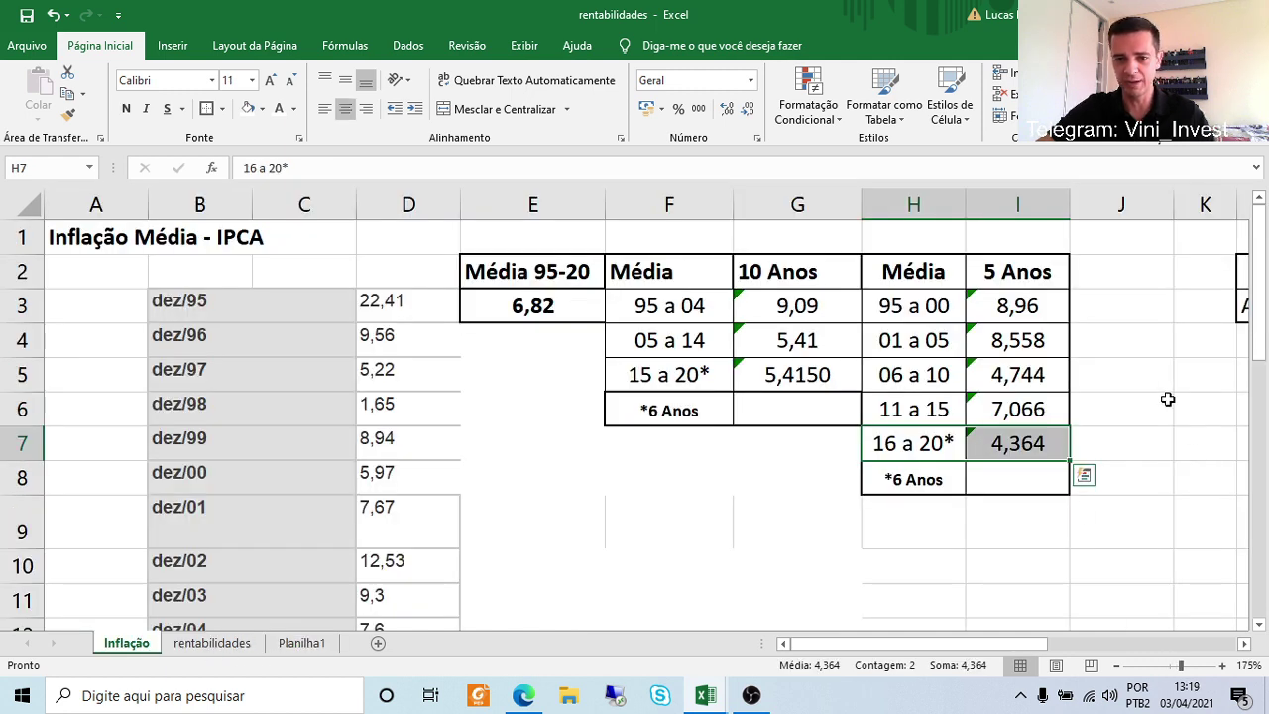
drag(1166, 396, 971, 398)
drag(694, 377, 759, 385)
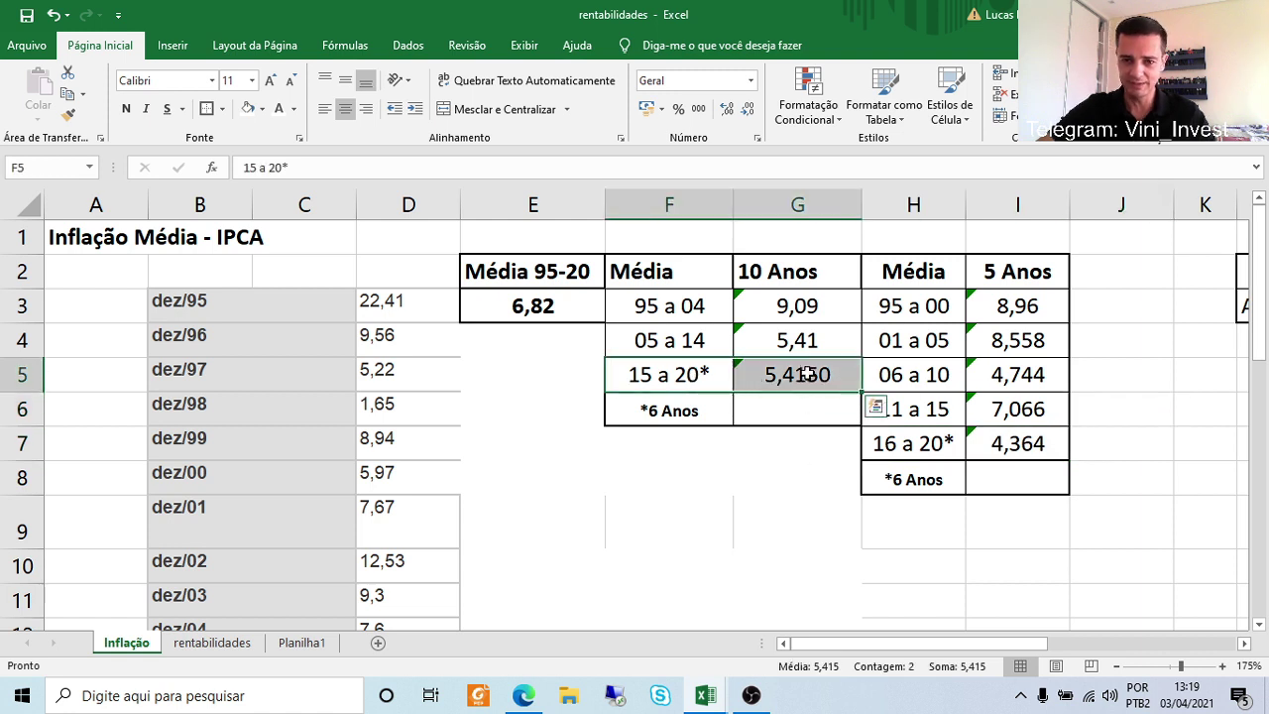
Back on Planilha1, compare the real gain of Tesouro Pré-fixado 2026 with that of IPCA+ 2026 in the REALISTA scenario.
click(315, 644)
click(1010, 506)
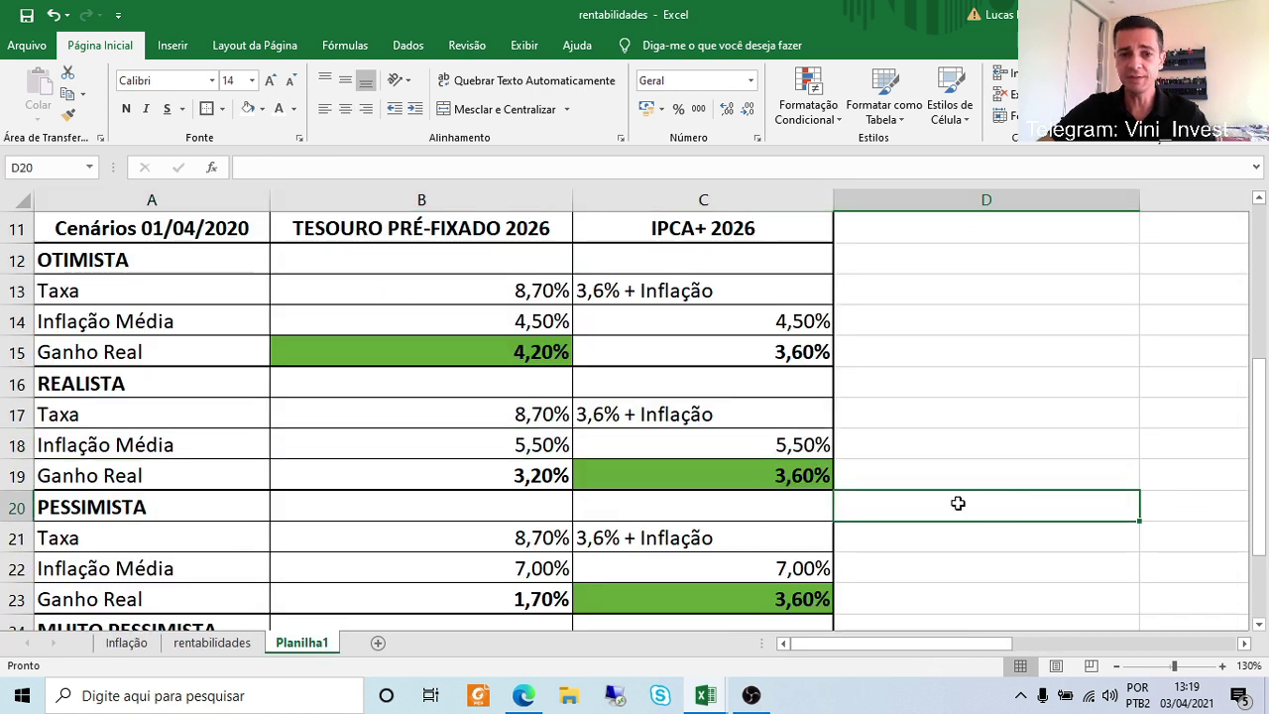
click(540, 413)
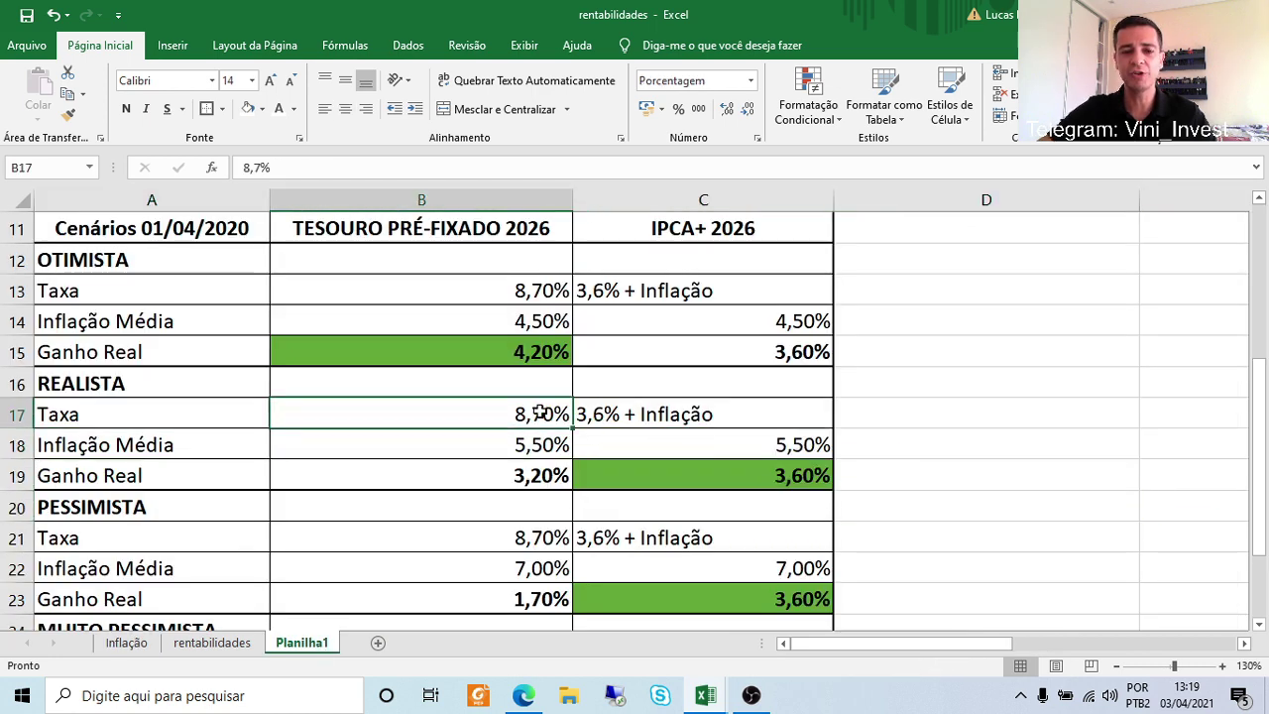
click(541, 473)
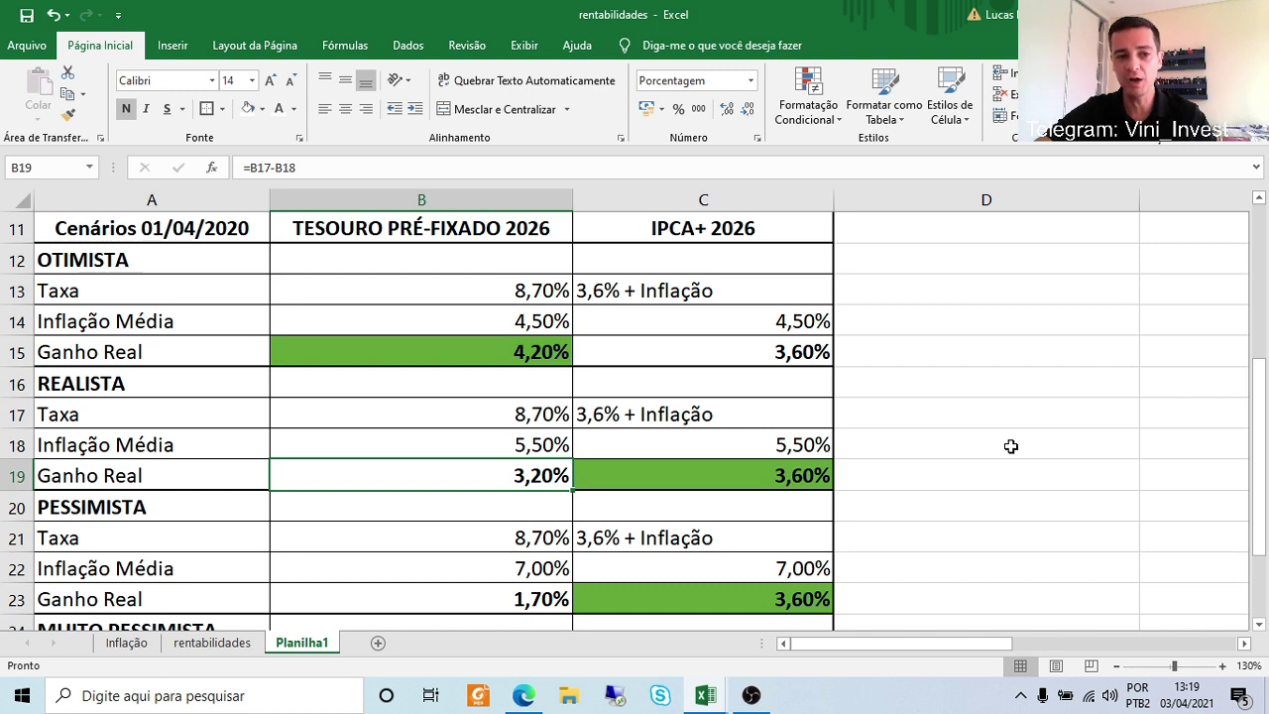
click(483, 448)
click(505, 474)
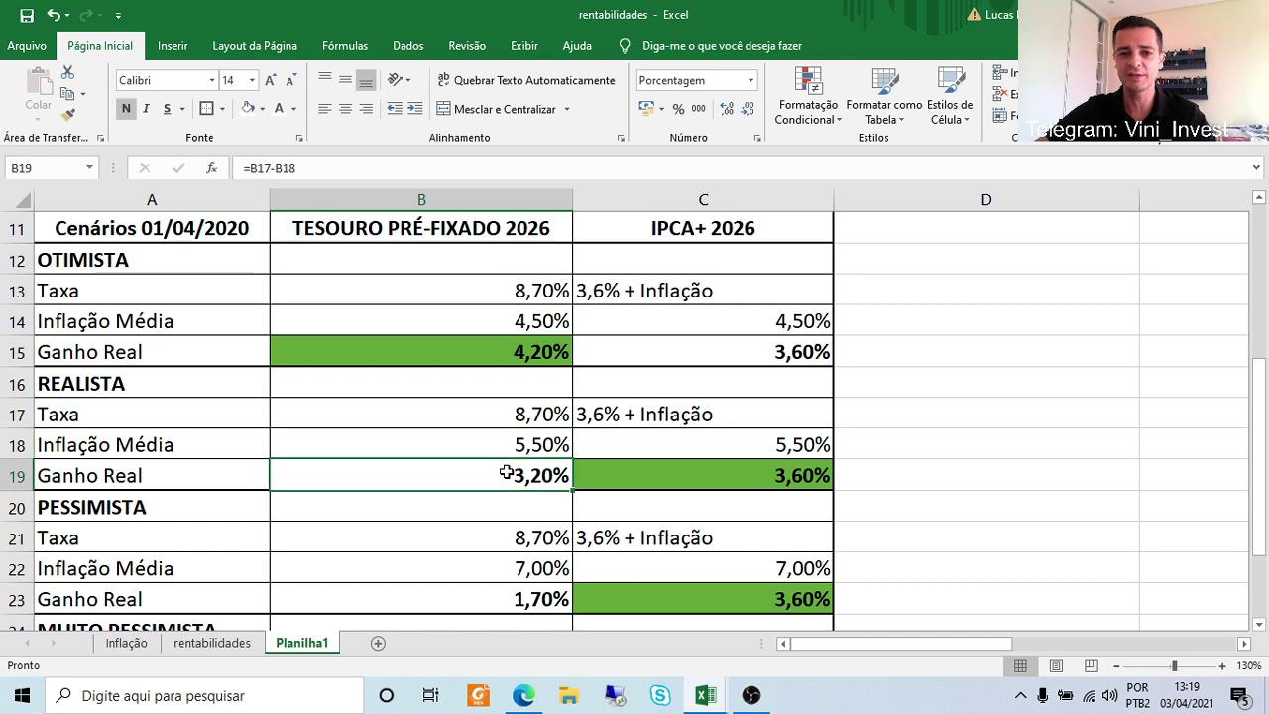
click(700, 473)
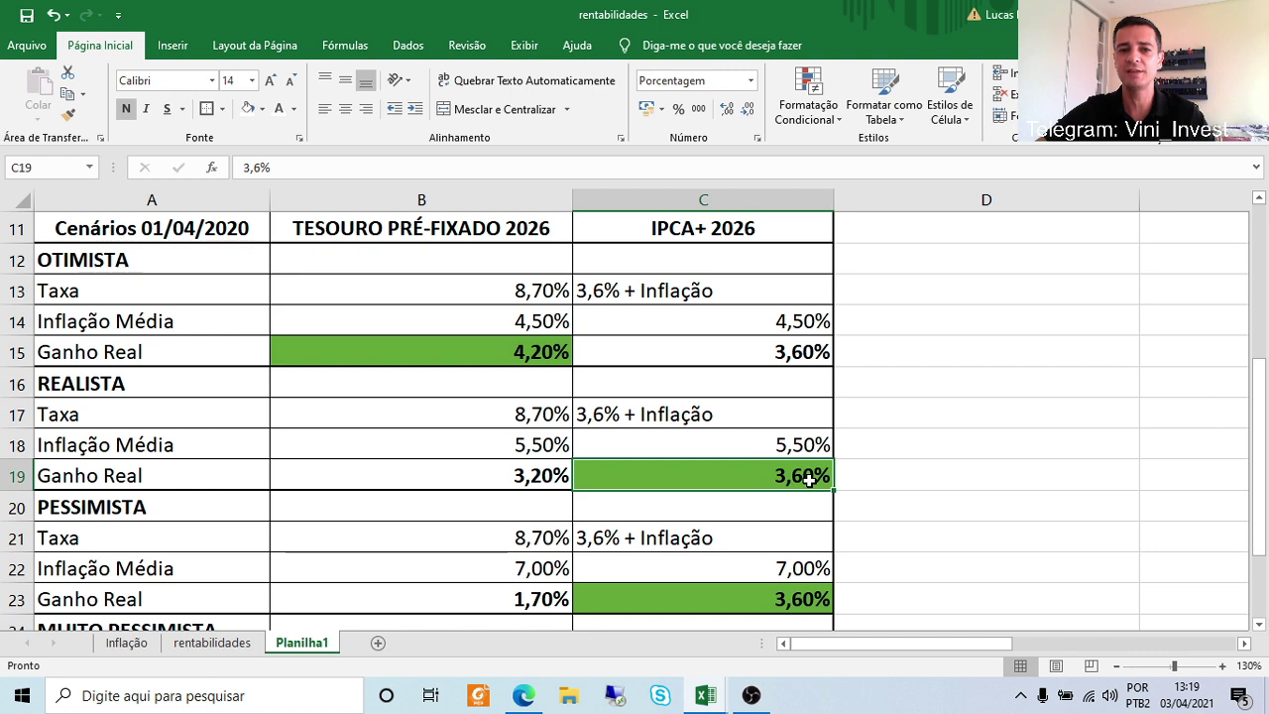
Hide the OTIMISTA scenario's rows 12 to 15 on Planilha1.
drag(18, 259, 26, 342)
right_click(25, 342)
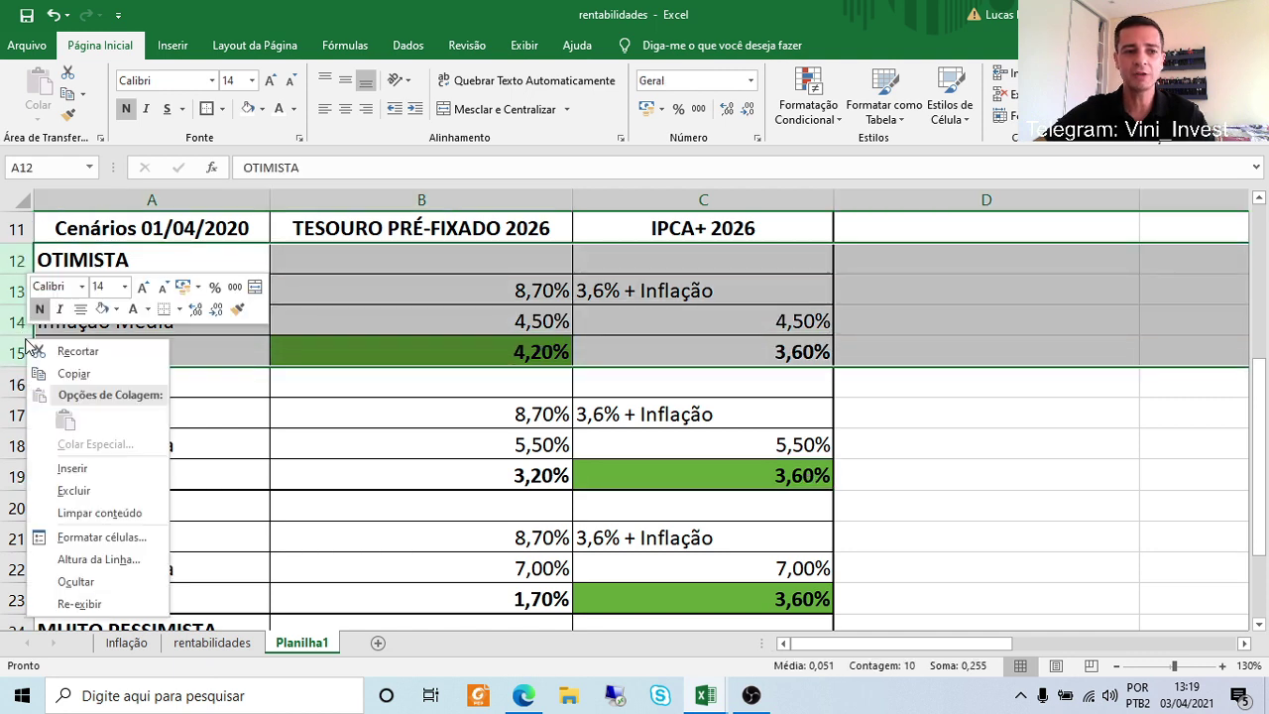
click(90, 587)
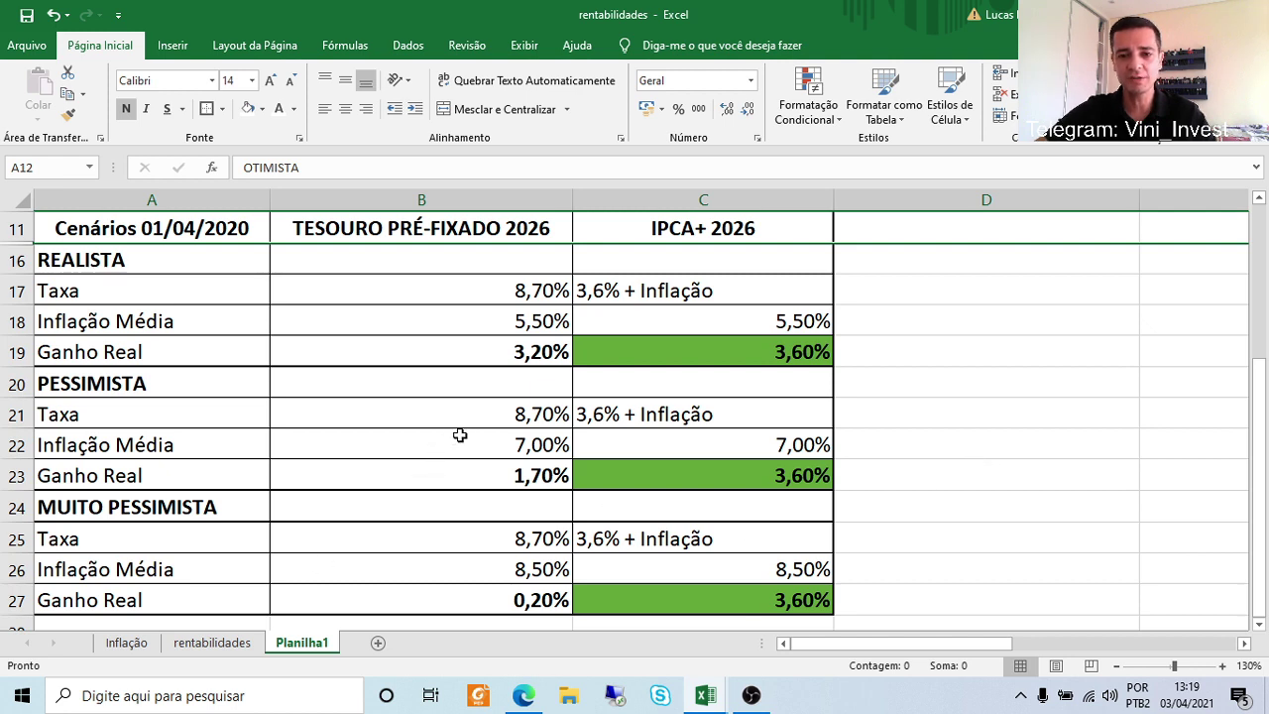
Examine the PESSIMISTA rate and average inflation of Tesouro Pré-fixado 2026, and check the inflation against the 11 a 15 average on the Inflação sheet.
click(521, 417)
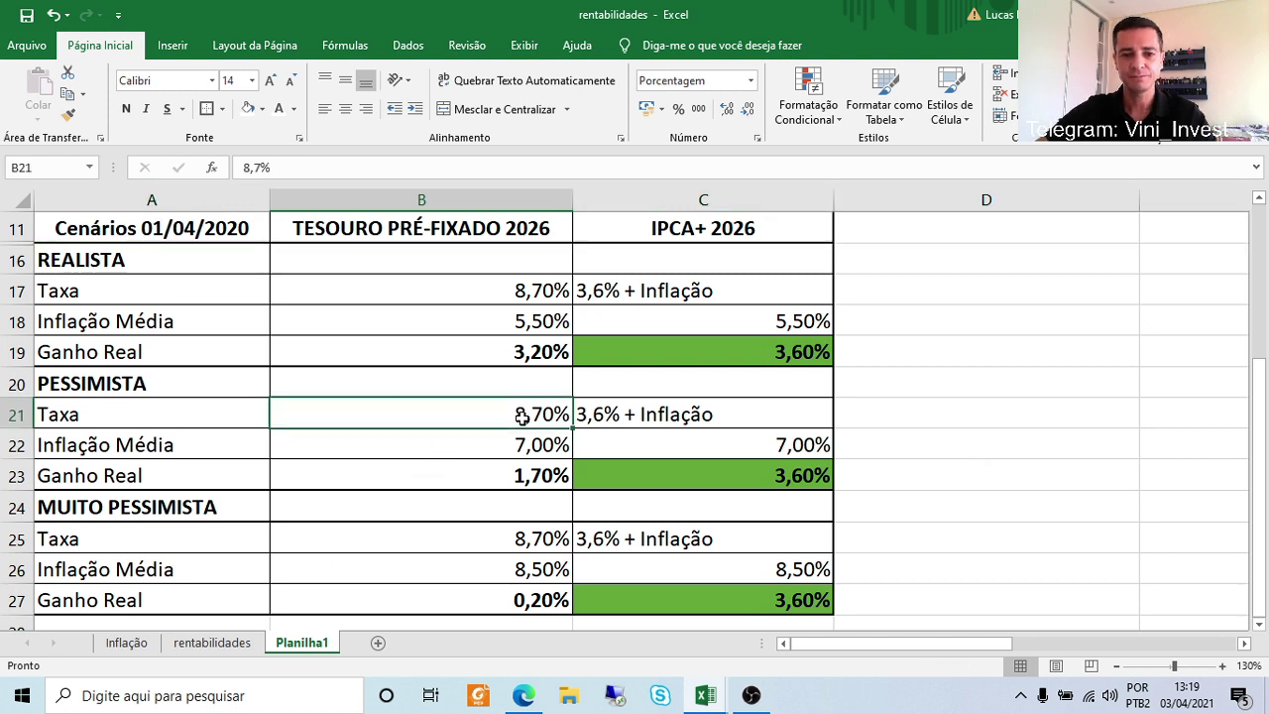
click(449, 449)
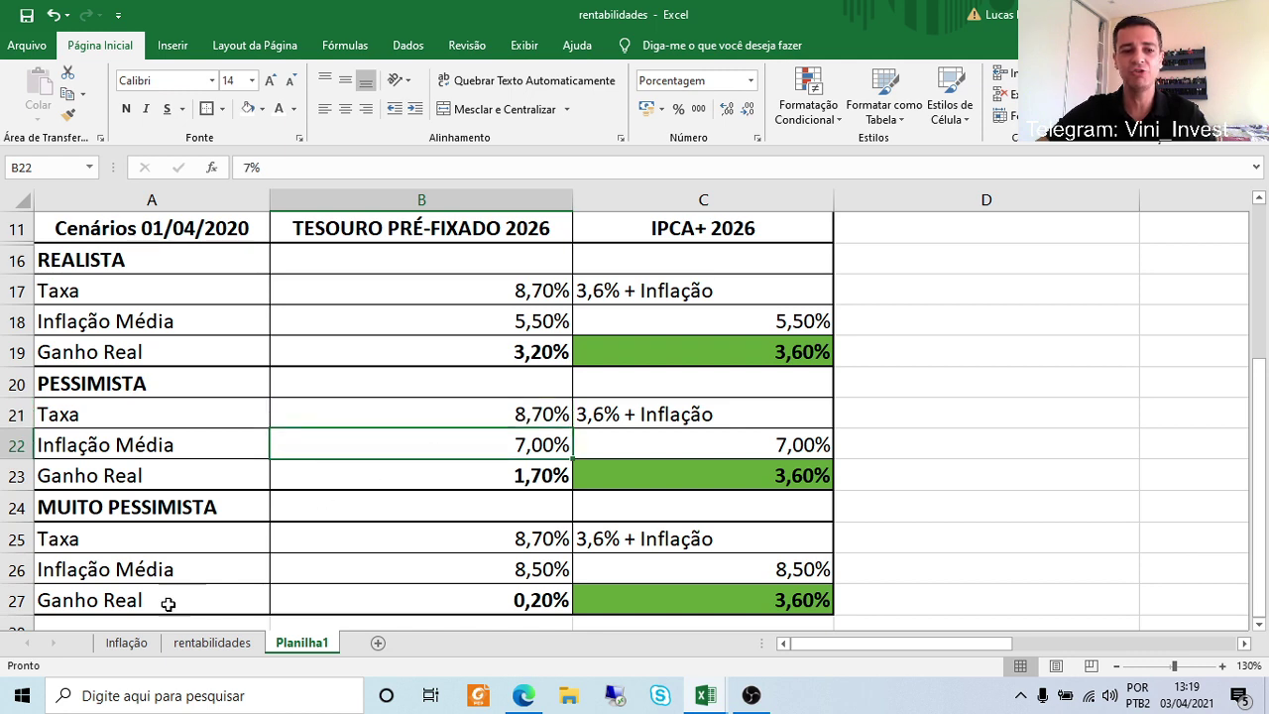
click(127, 642)
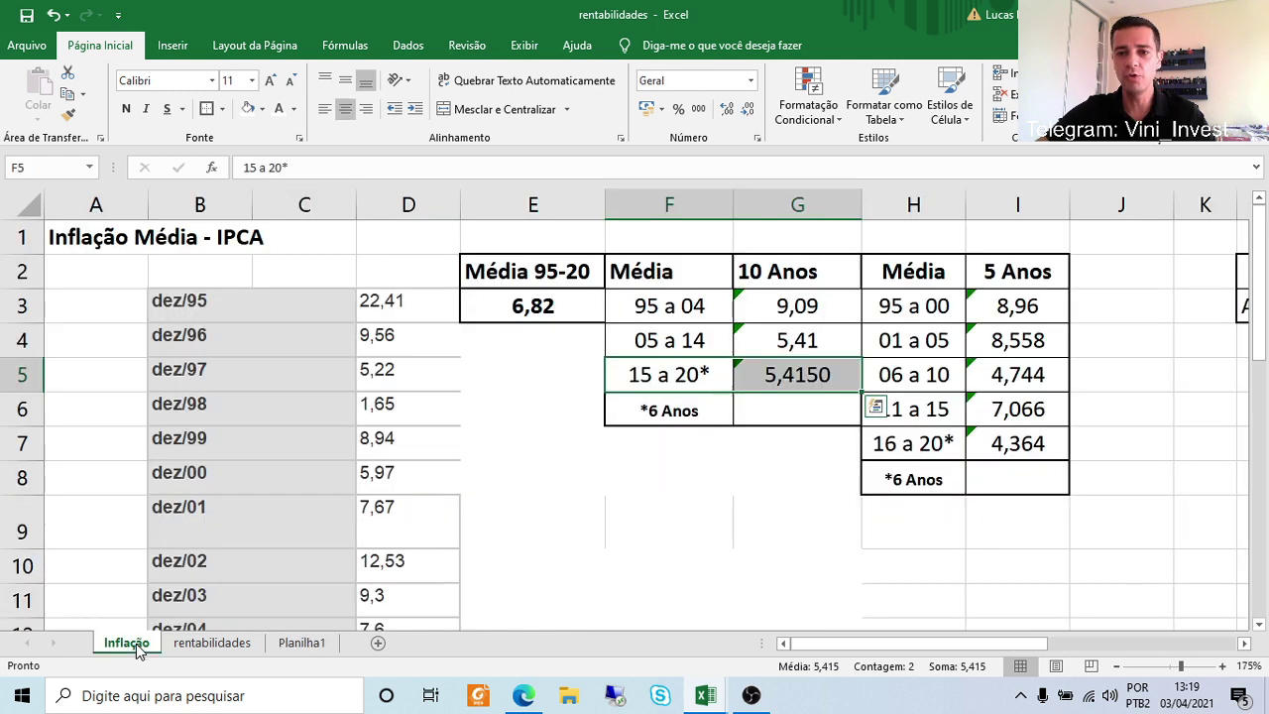
click(1057, 409)
click(895, 414)
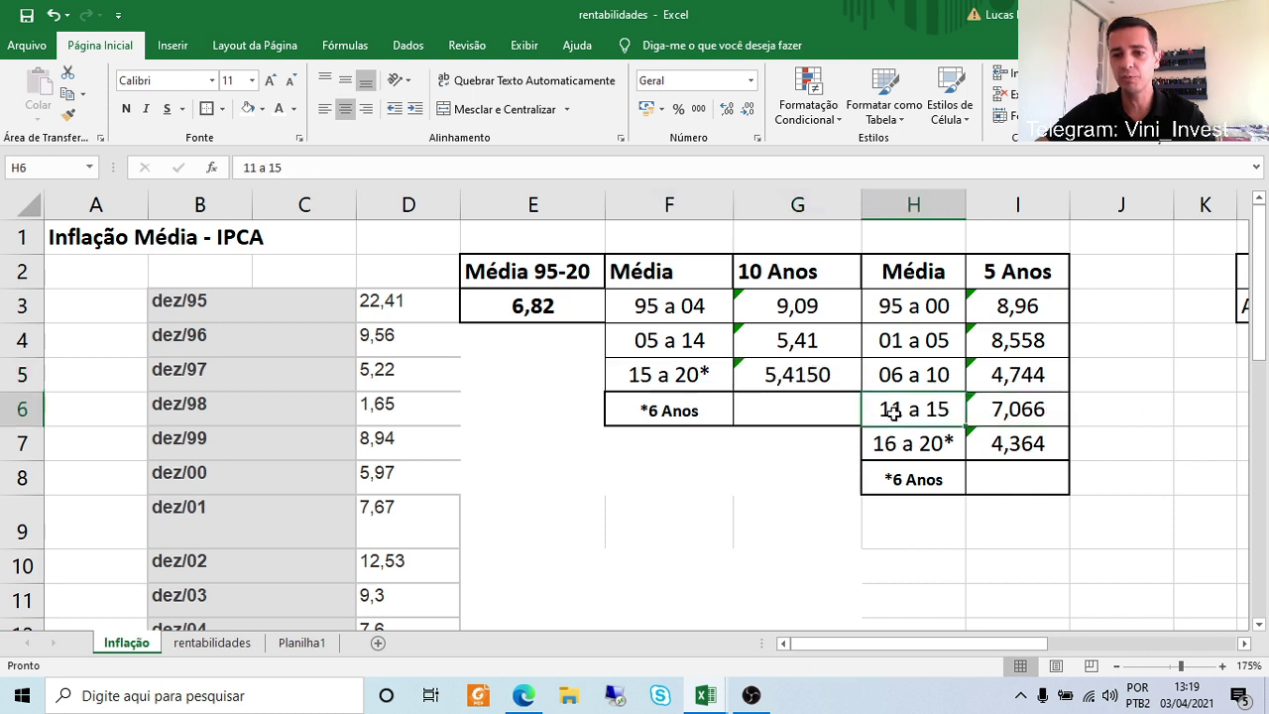
click(1011, 409)
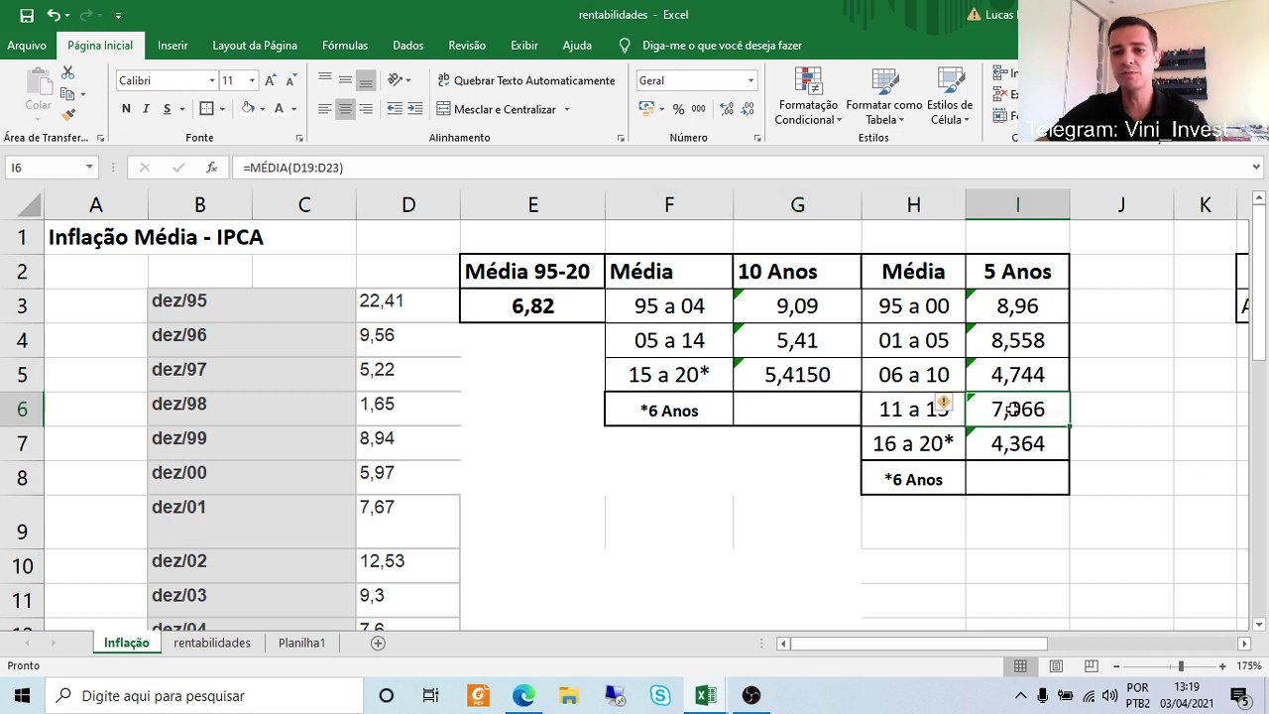
Return to Planilha1 and compare the PESSIMISTA Ganho Real of Tesouro Pré-fixado 2026 with that of IPCA+ 2026.
click(301, 644)
click(1008, 460)
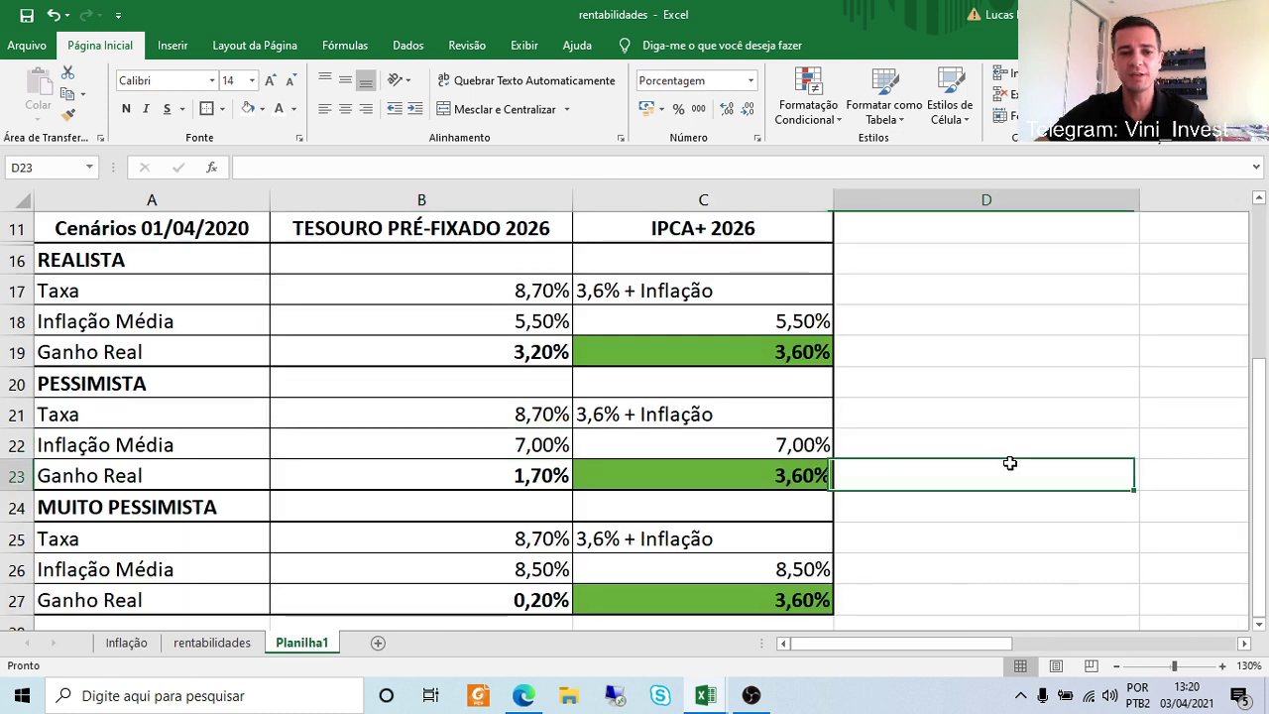
click(546, 478)
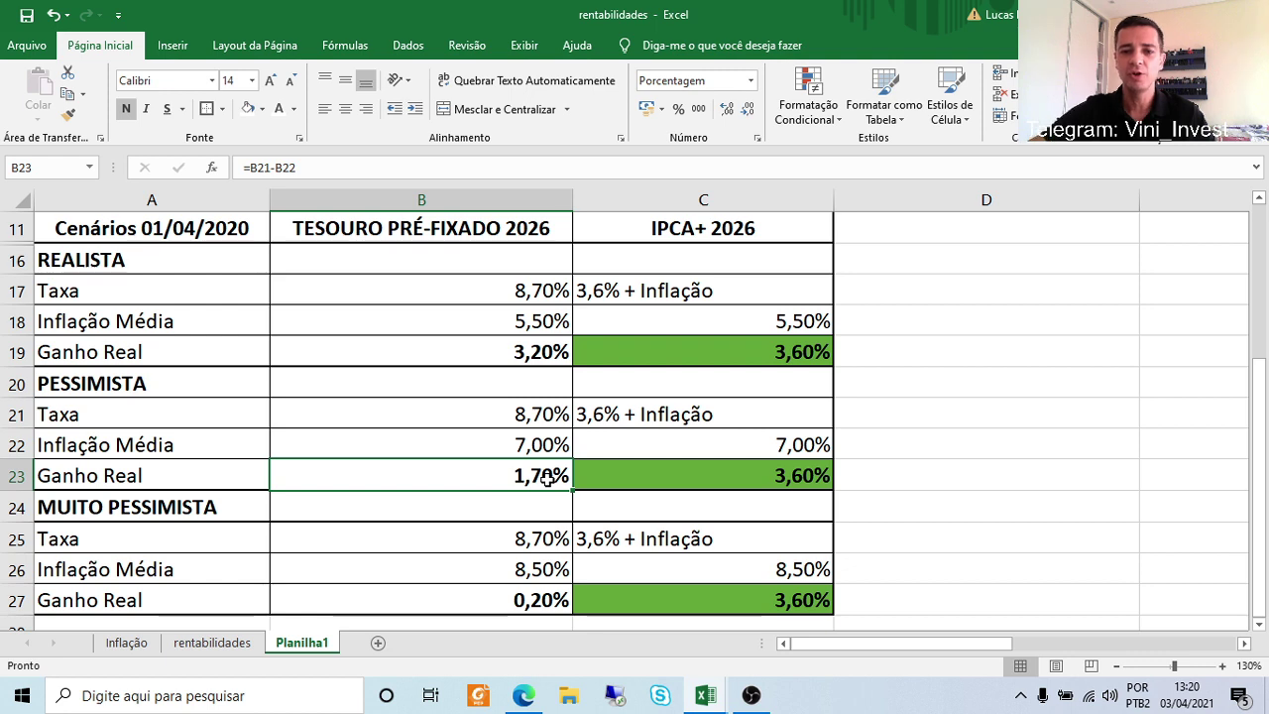
click(684, 470)
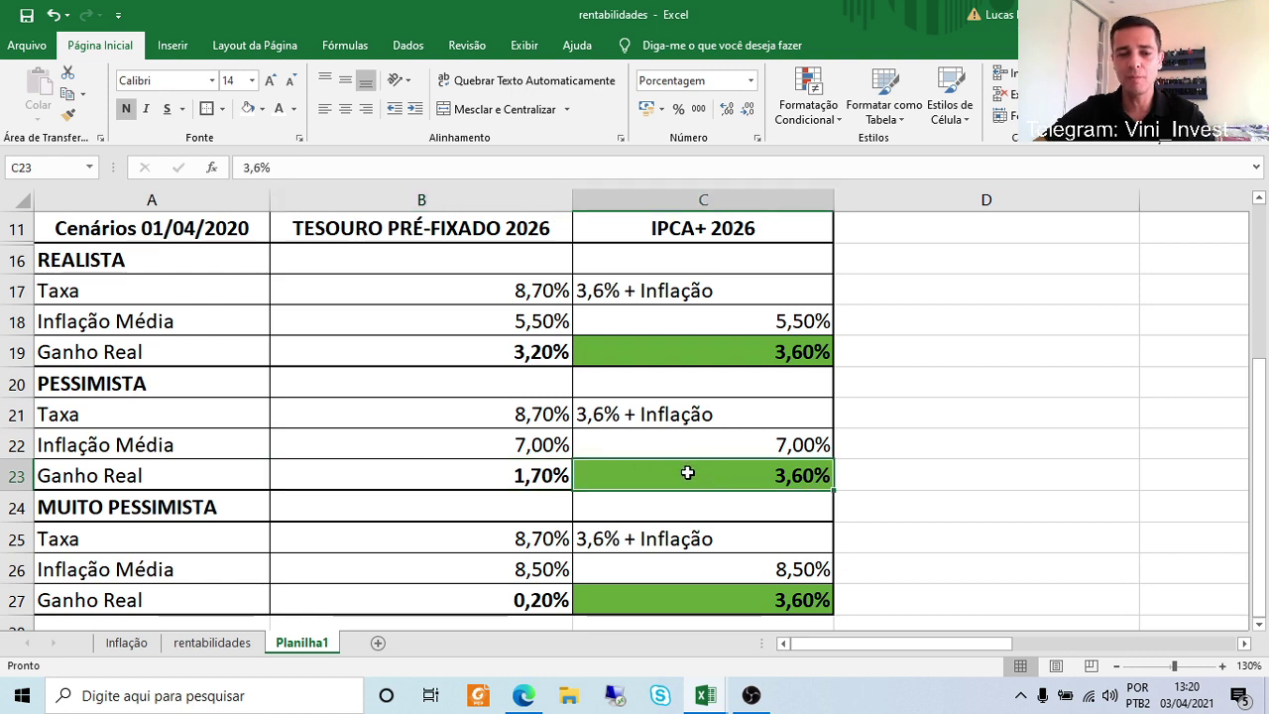
click(507, 478)
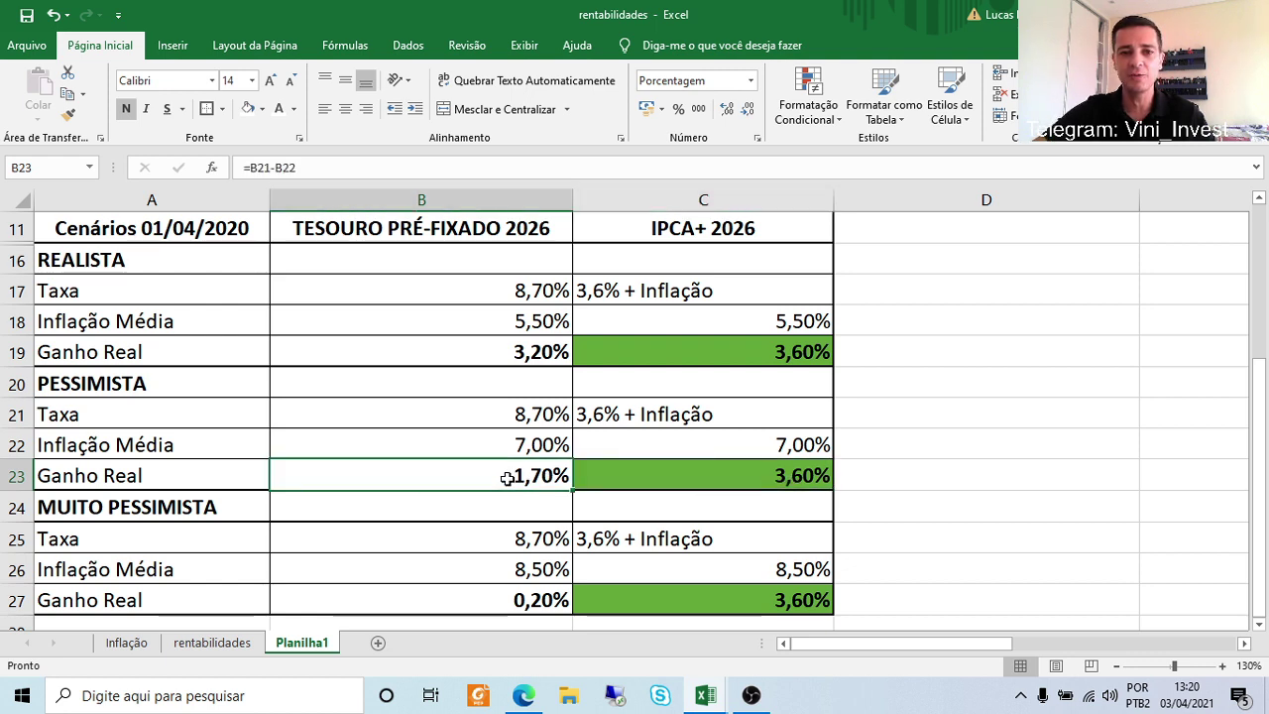
click(714, 482)
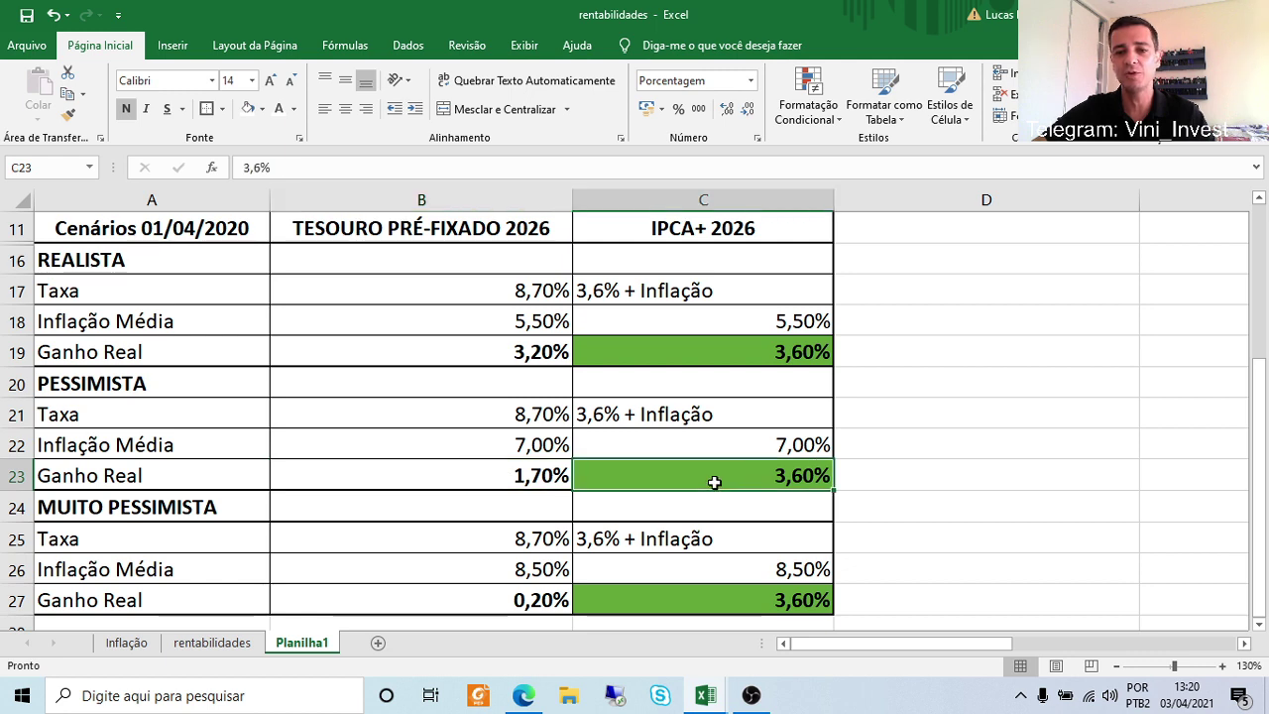
click(512, 477)
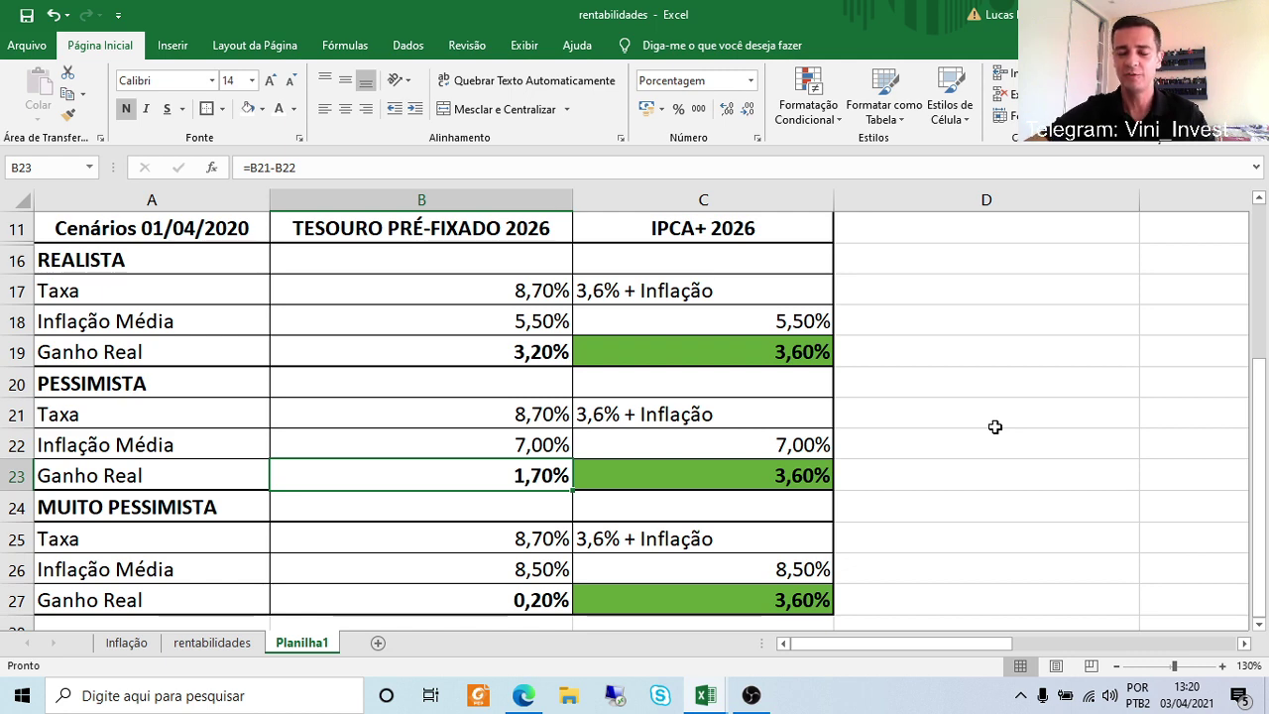
click(751, 477)
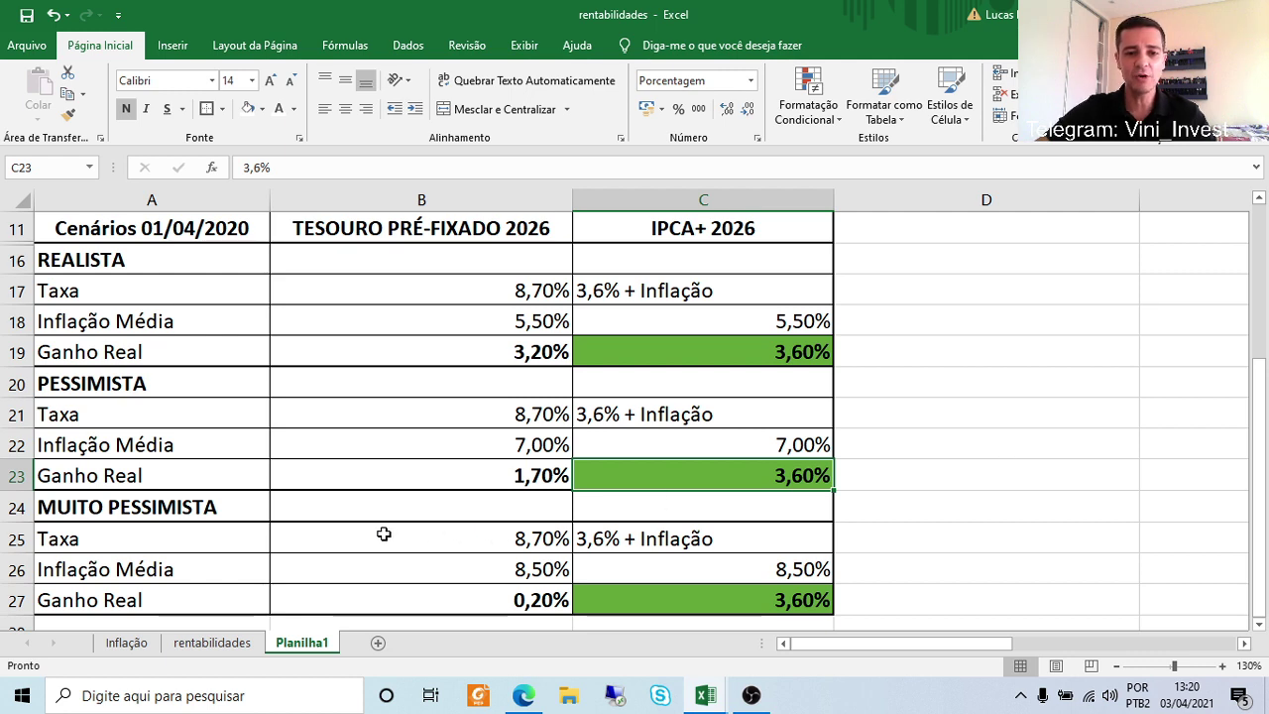
Examine the MUITO PESSIMISTA scenario's average inflation and compare the real gains of Tesouro Pré-fixado 2026 and IPCA+ 2026.
click(210, 505)
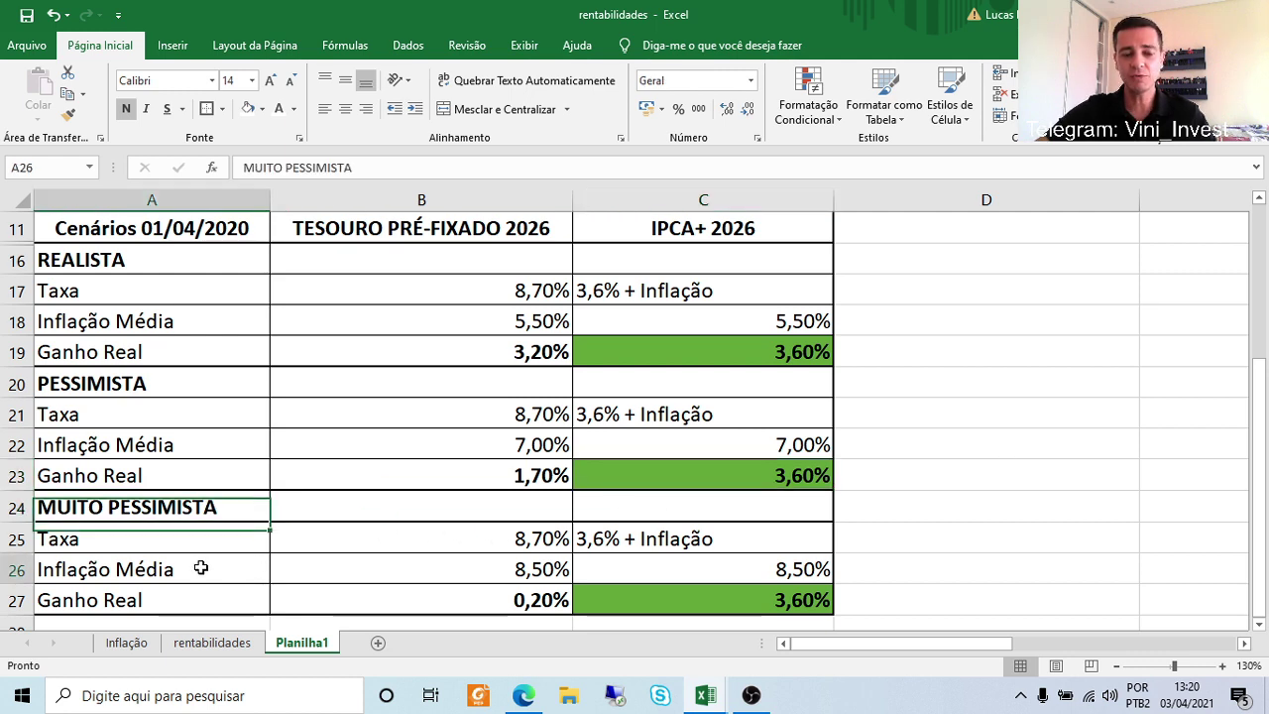
click(199, 567)
click(483, 571)
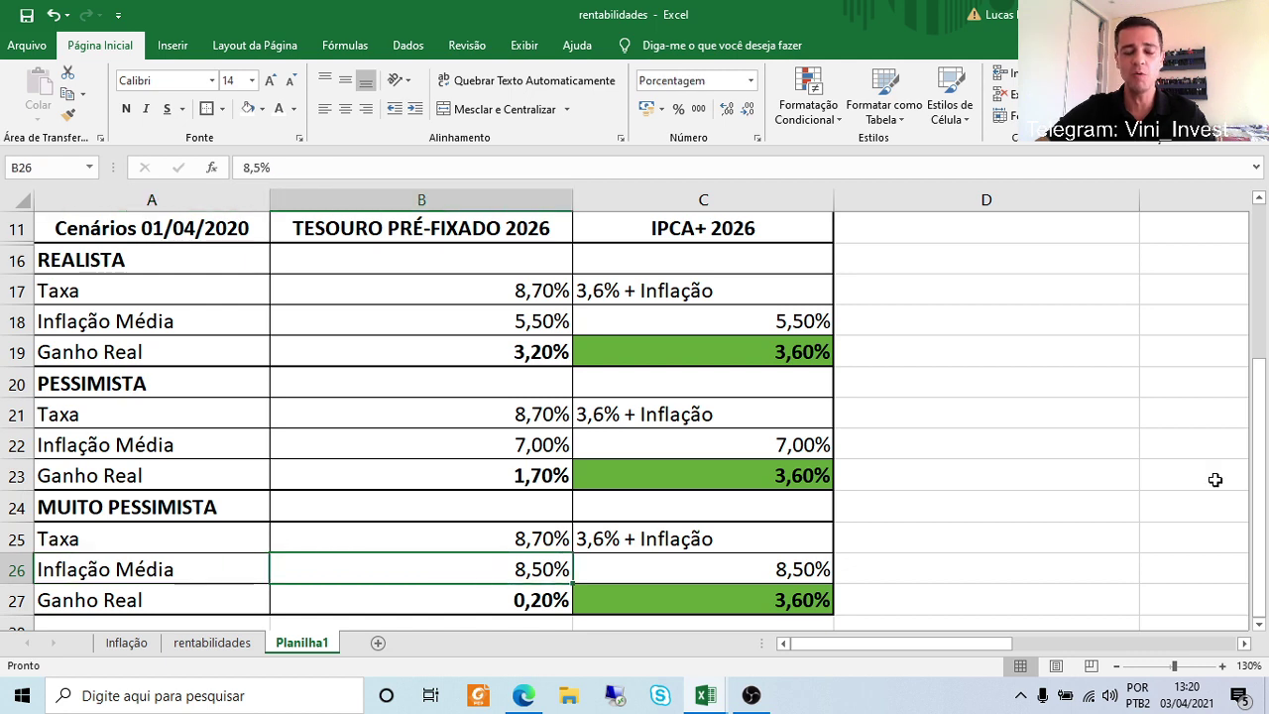
click(523, 600)
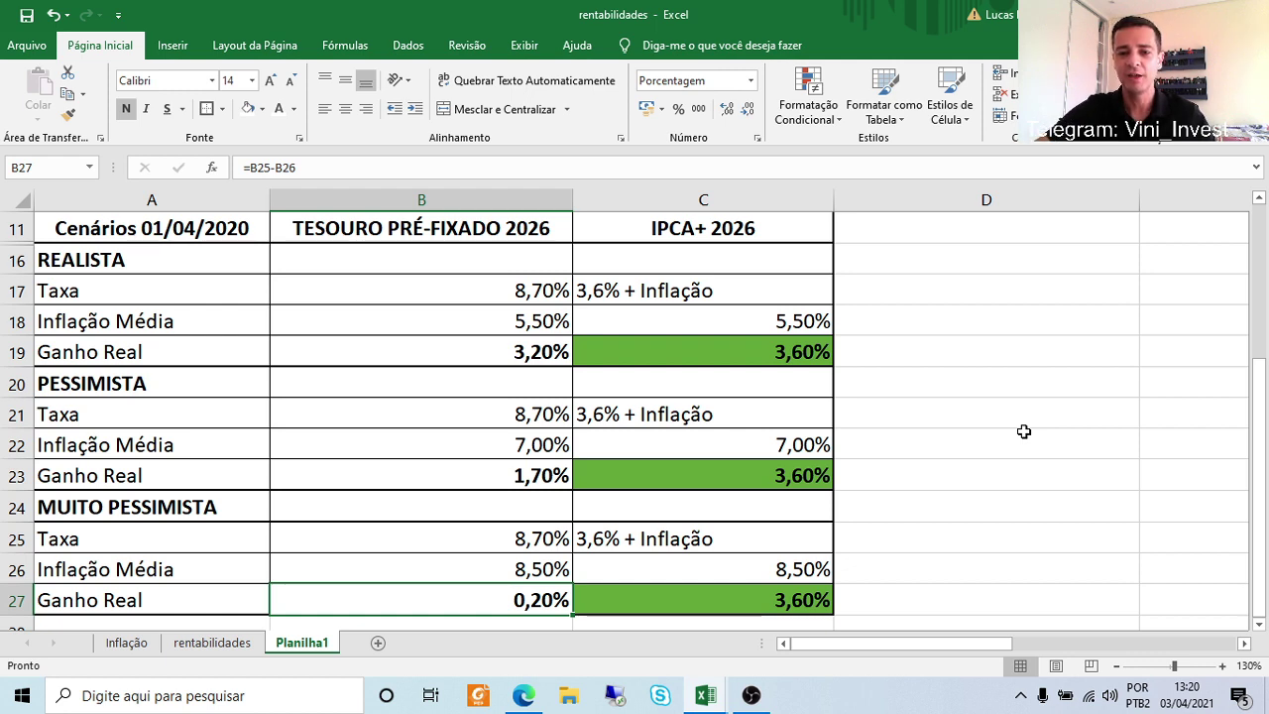
click(656, 539)
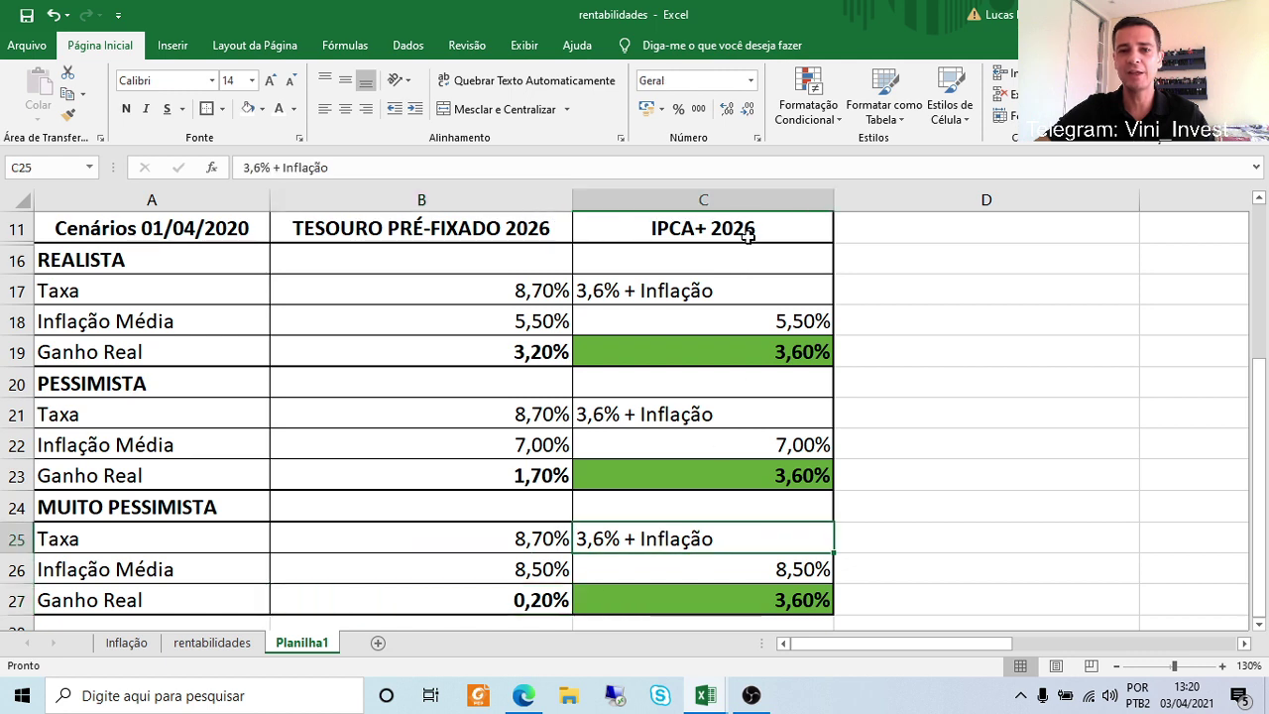
click(737, 602)
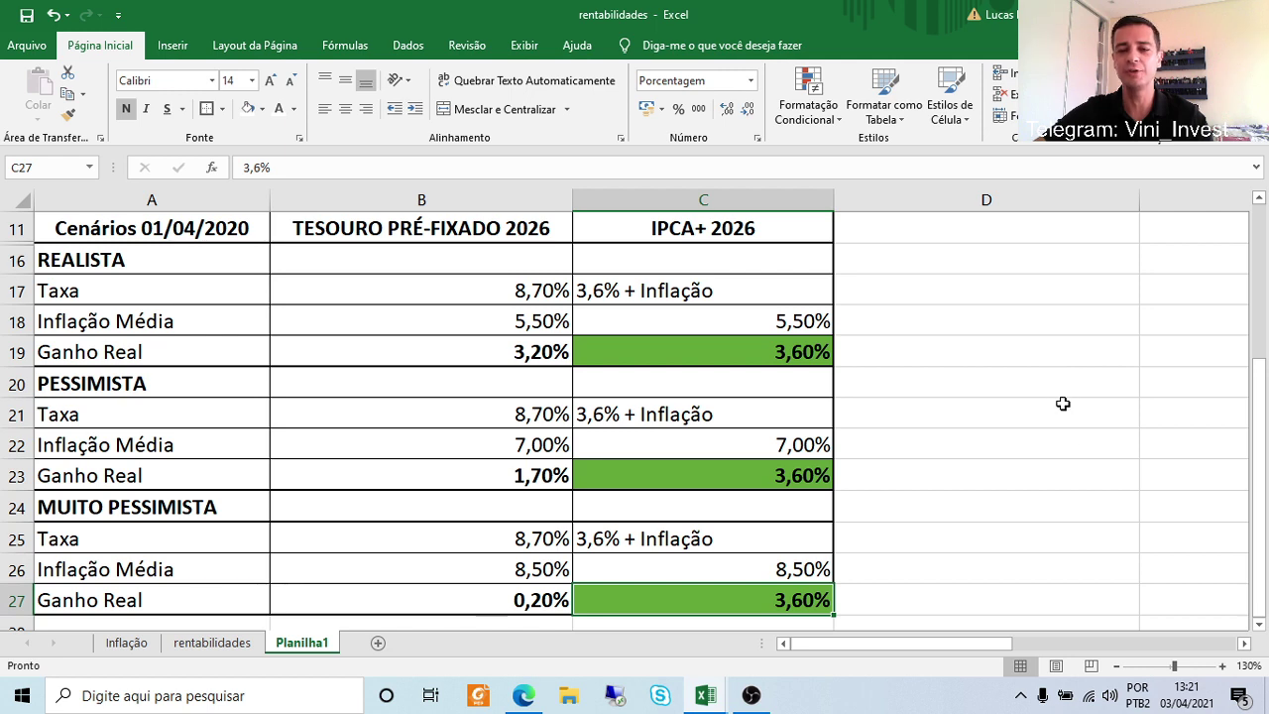
key(alt+Tab)
key(alt+Tab)
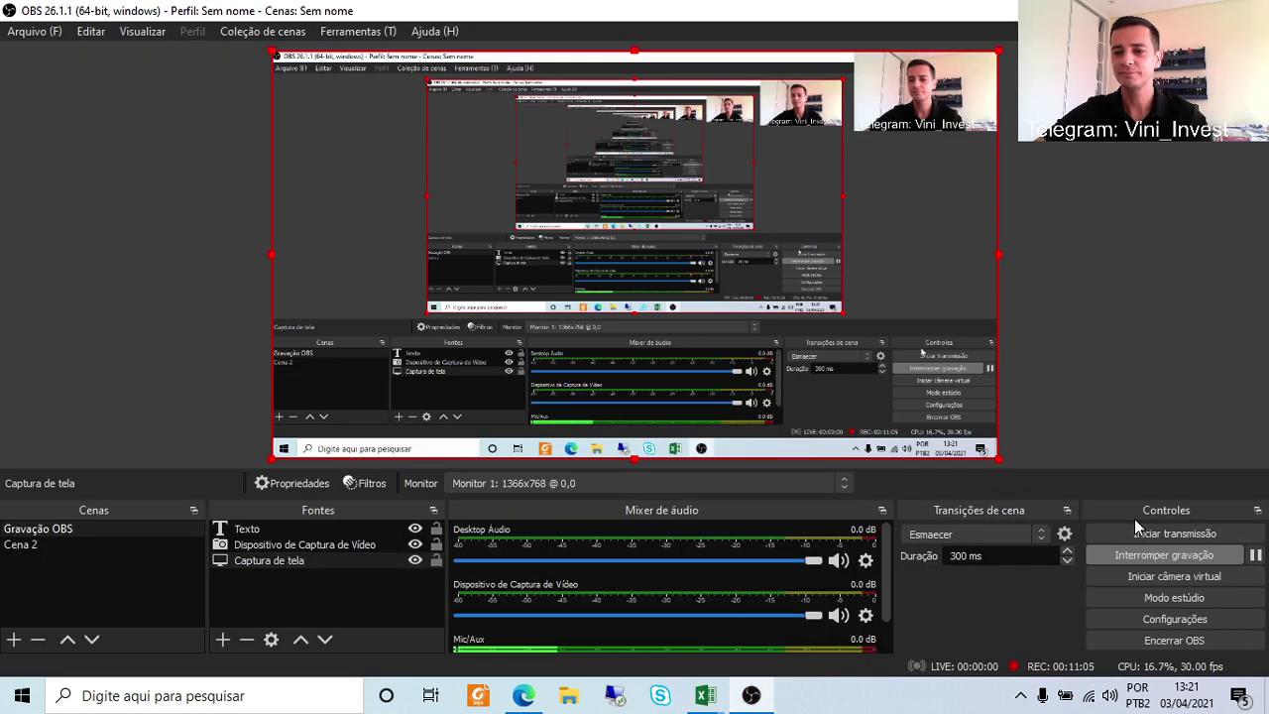